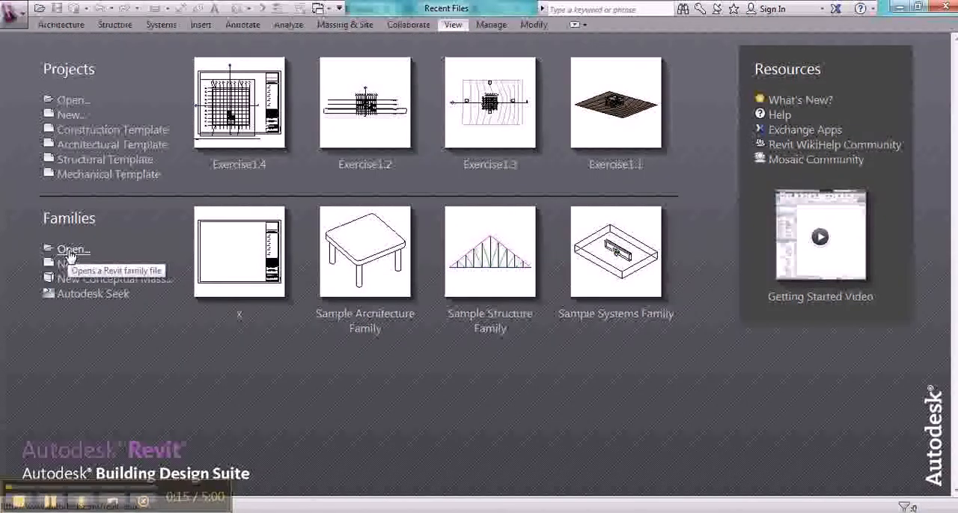
Step: Open the C 17 x 22 Horizontal family from the Titleblocks folder of the US Imperial library
{"action": "left_click", "coordinate": [72, 250]}
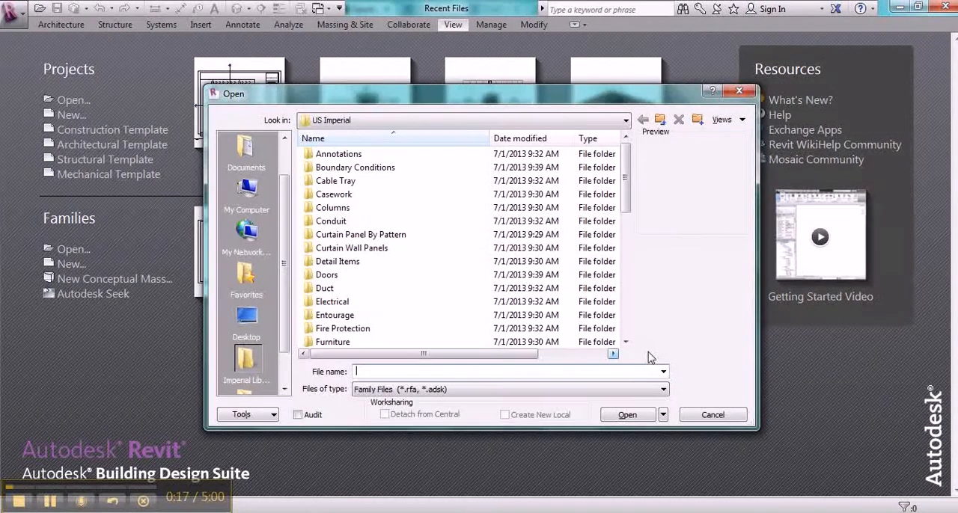
{"action": "scroll", "coordinate": [626, 338], "scroll_direction": "down", "scroll_amount": 8}
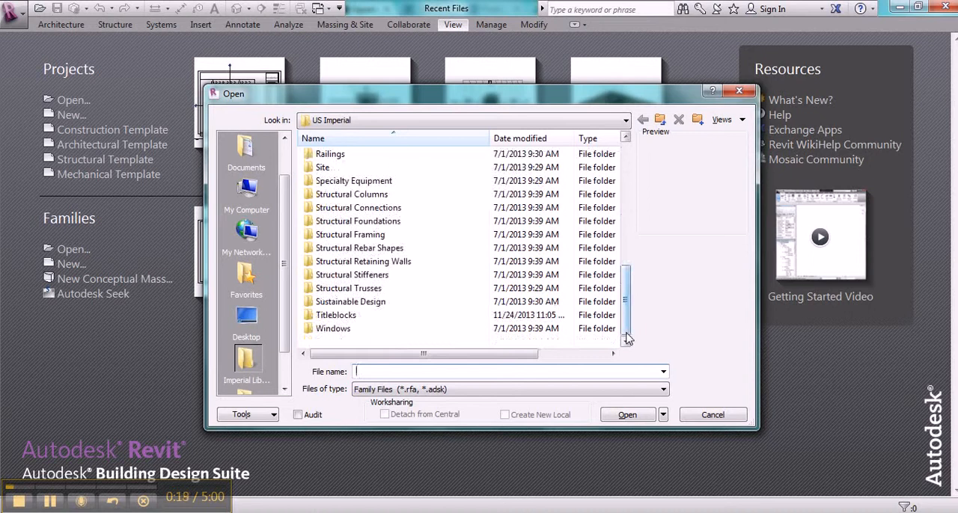
{"action": "double_click", "coordinate": [343, 315]}
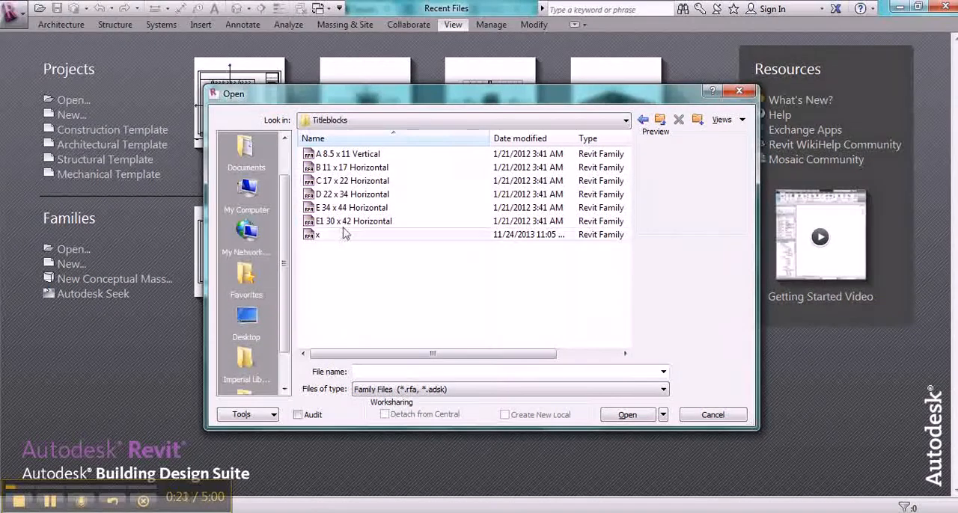
{"action": "left_click", "coordinate": [341, 184]}
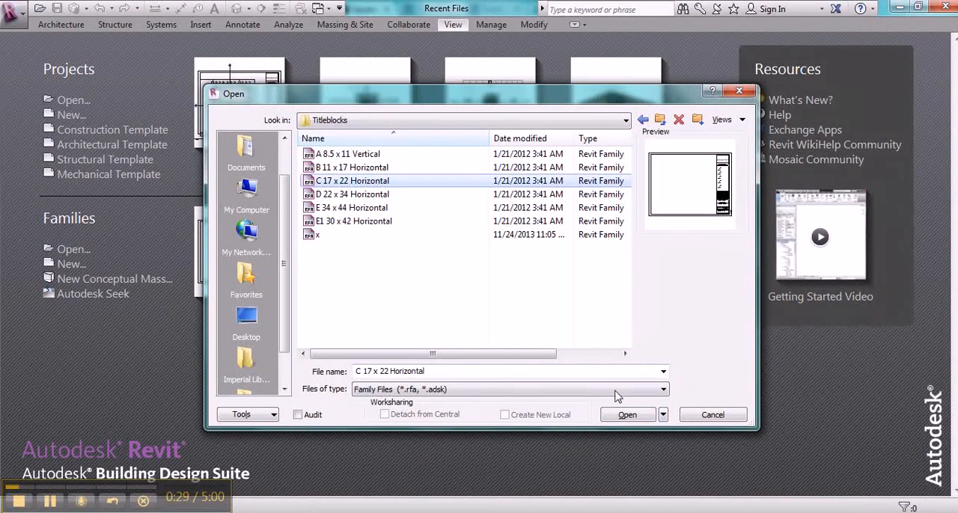
{"action": "left_click", "coordinate": [627, 415]}
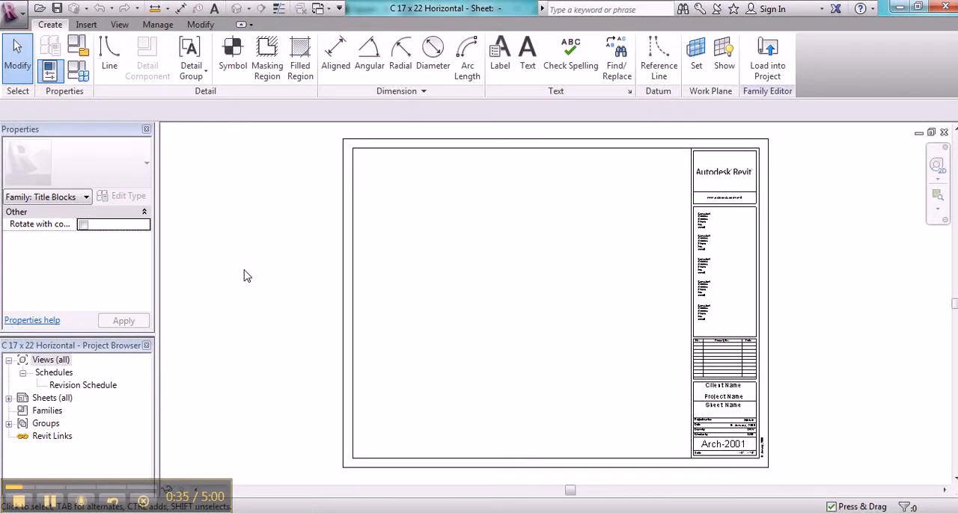
Step: Save the title block as a new family named 17x22 in the Titleblocks folder
{"action": "left_click", "coordinate": [15, 12]}
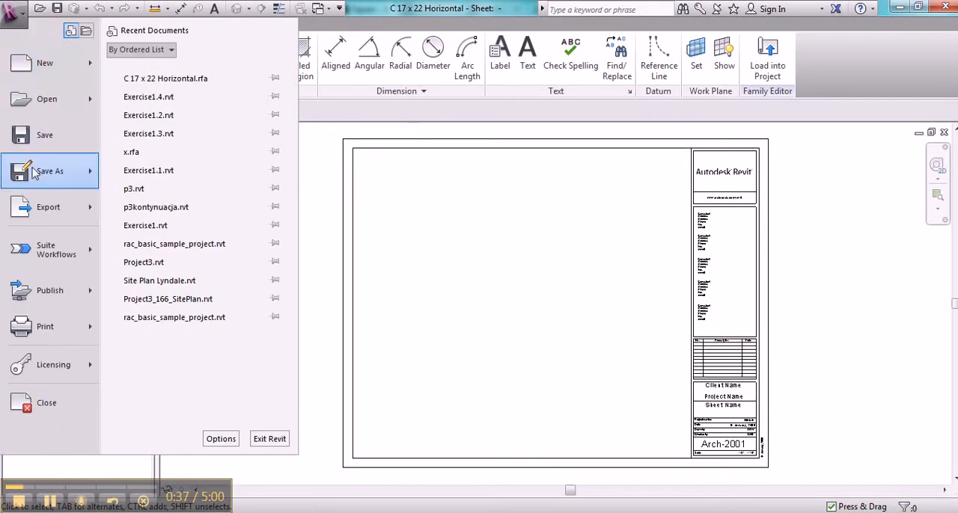
{"action": "mouse_move", "coordinate": [45, 173]}
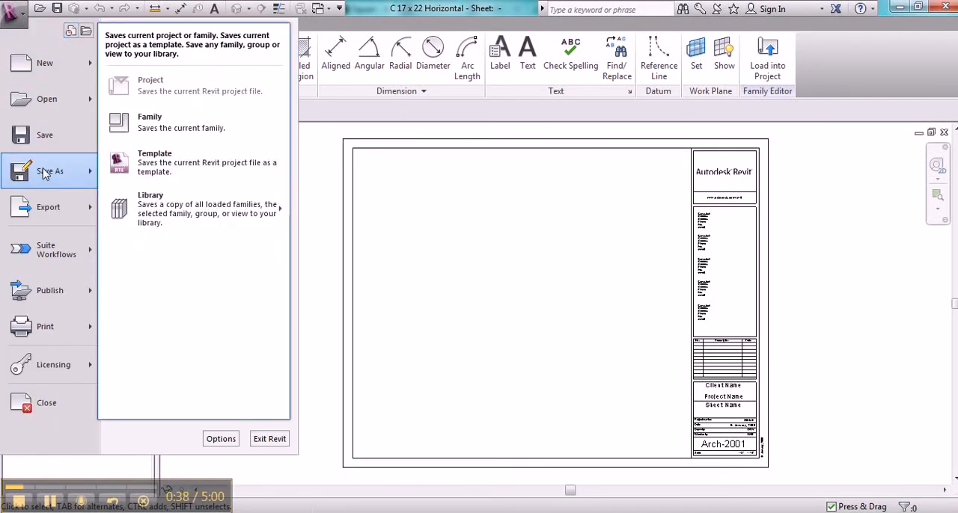
{"action": "left_click", "coordinate": [173, 124]}
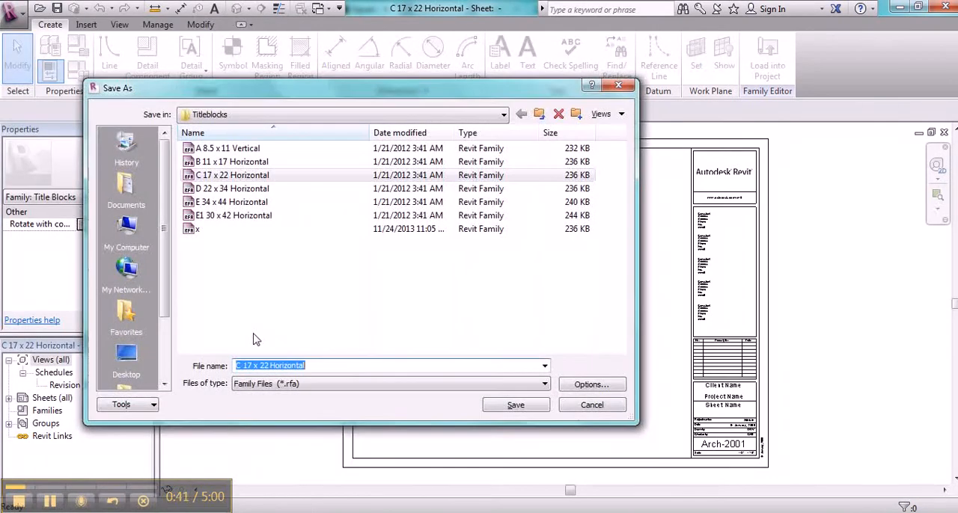
{"action": "type", "text": "17x22"}
{"action": "left_click", "coordinate": [515, 405]}
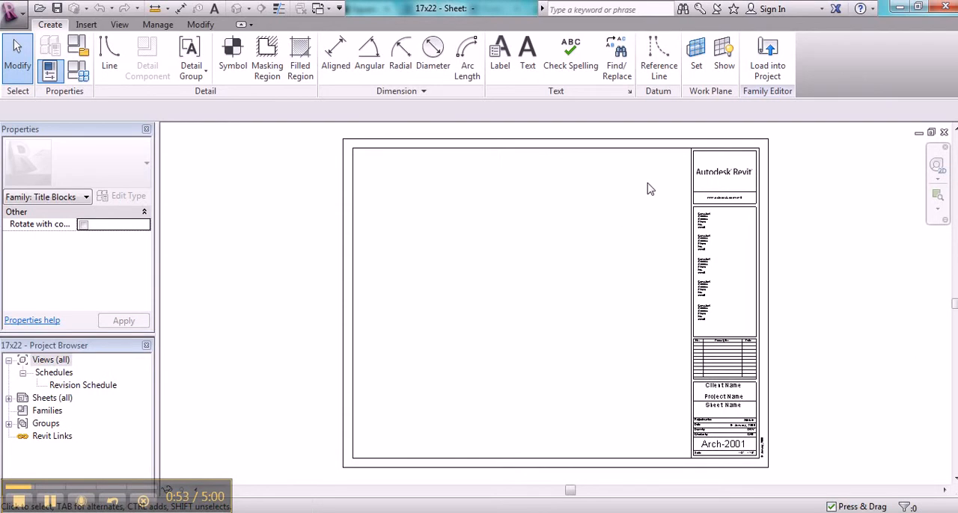
Step: Delete the Autodesk Revit logo image and all five consultant text blocks from the title block
{"action": "left_click", "coordinate": [708, 177]}
{"action": "key", "text": "Delete"}
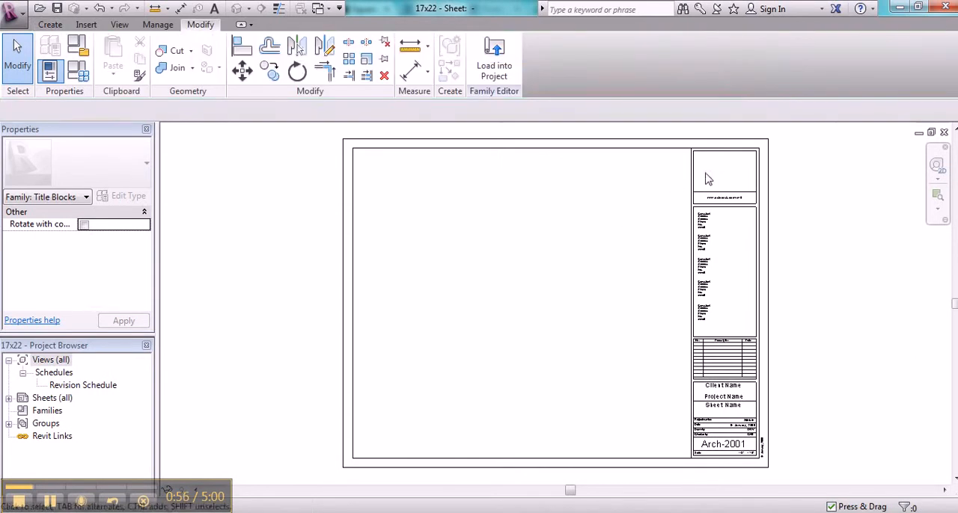
{"action": "right_click", "coordinate": [669, 237]}
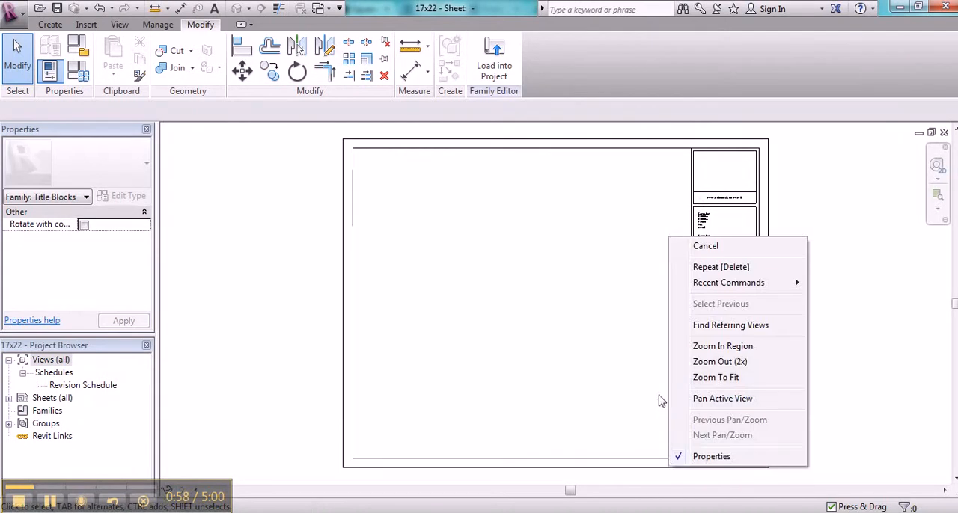
{"action": "left_click", "coordinate": [700, 345]}
{"action": "left_click_drag", "start_coordinate": [653, 366], "coordinate": [806, 188]}
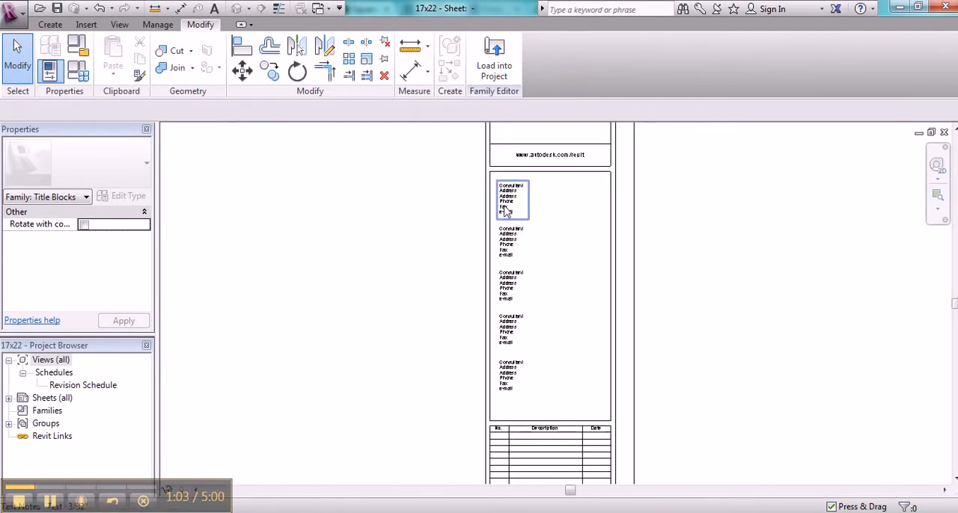
{"action": "key", "text": "Delete"}
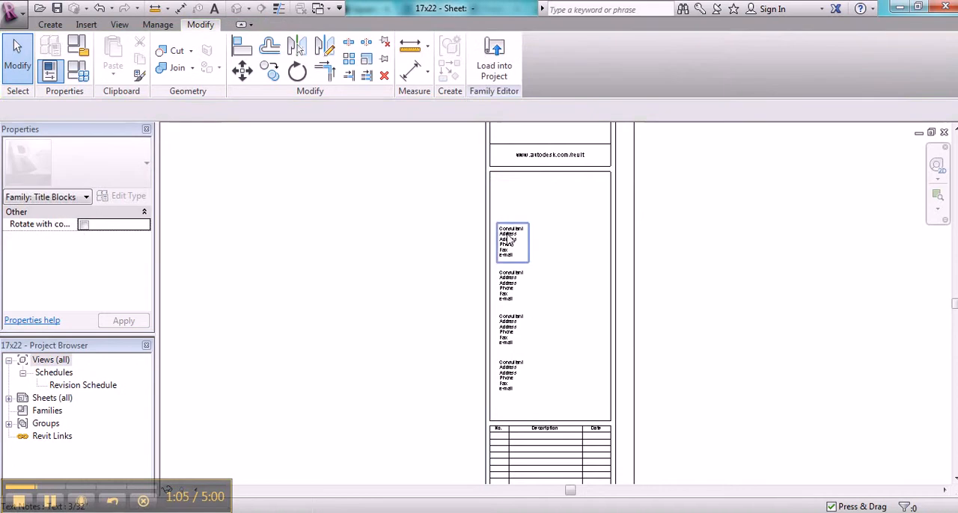
{"action": "left_click", "coordinate": [509, 238]}
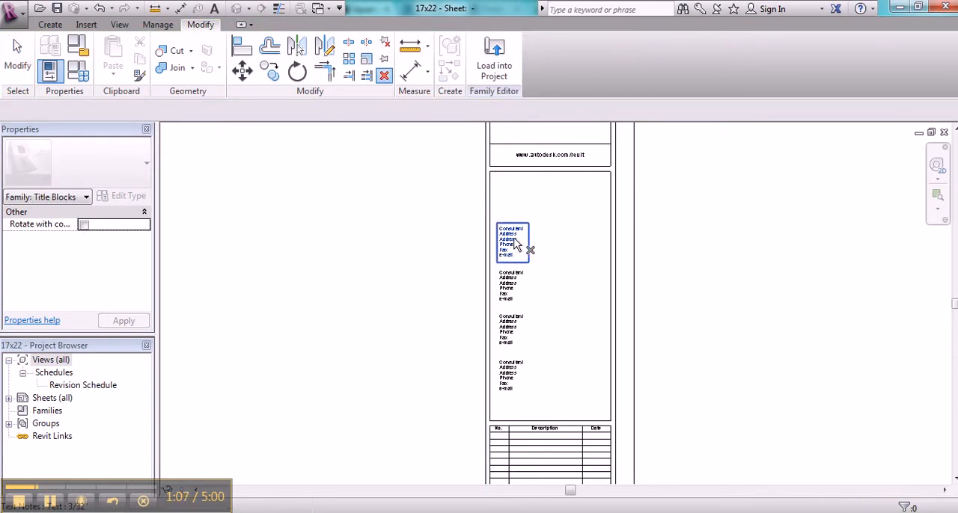
{"action": "key", "text": "Delete"}
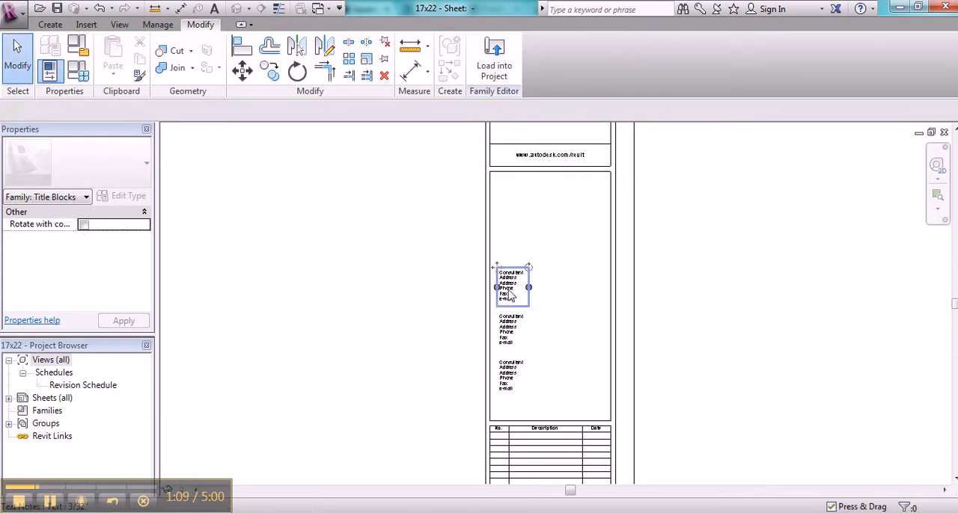
{"action": "key", "text": "Delete"}
{"action": "left_click", "coordinate": [510, 327]}
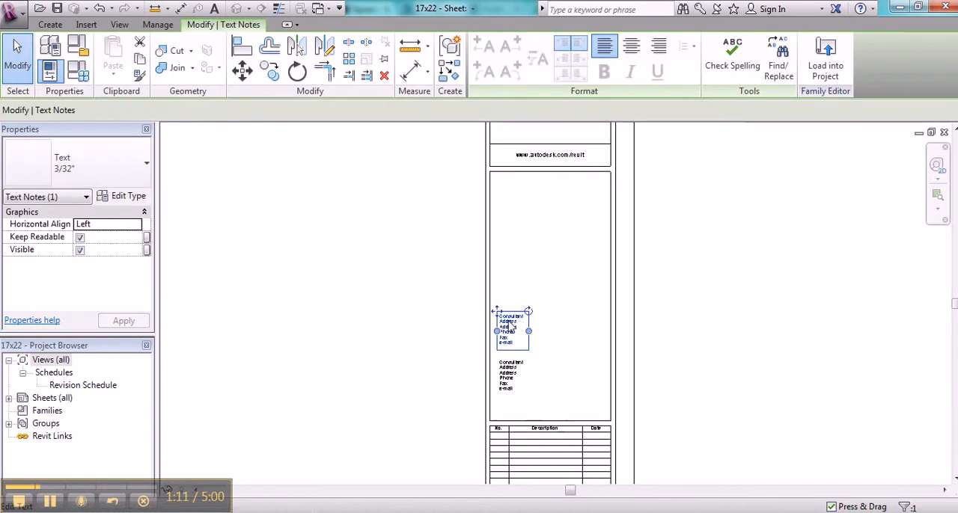
{"action": "key", "text": "Delete"}
{"action": "left_click", "coordinate": [508, 388]}
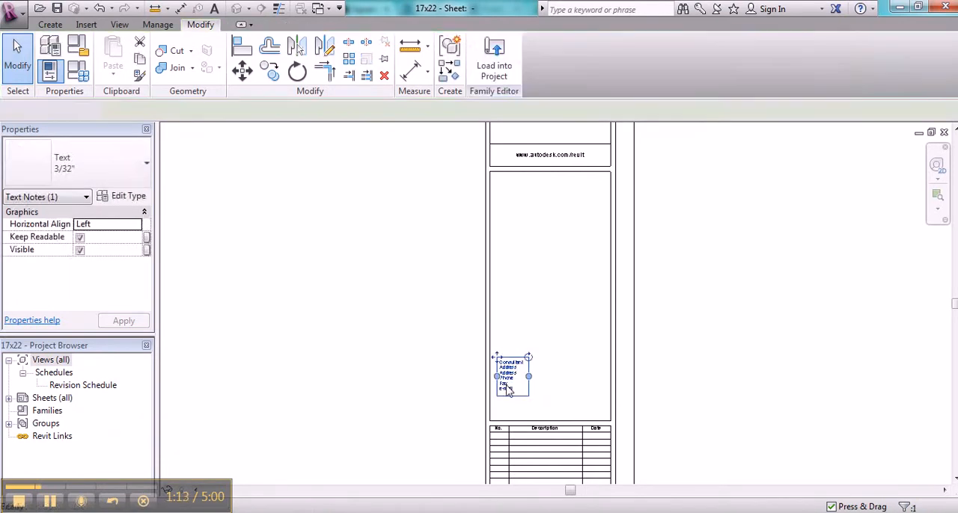
{"action": "key", "text": "Delete"}
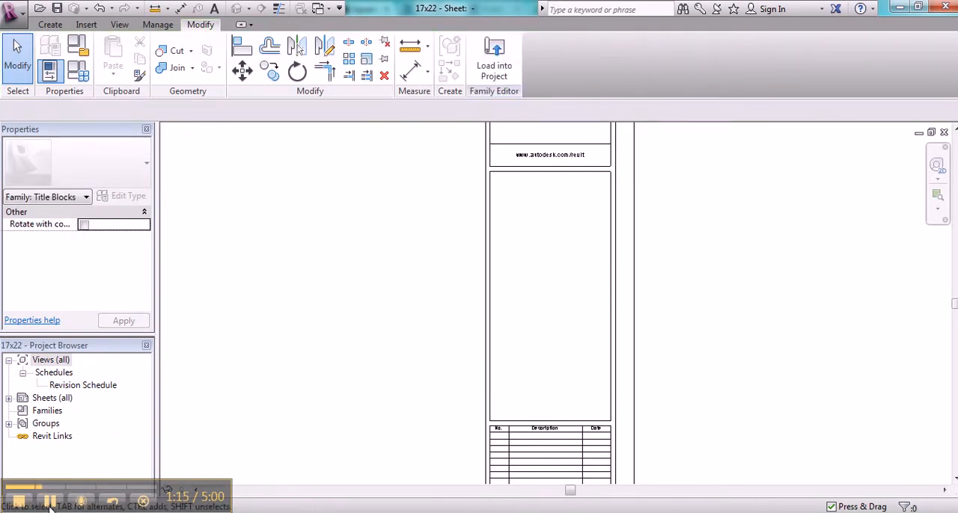
{"action": "left_click", "coordinate": [49, 502]}
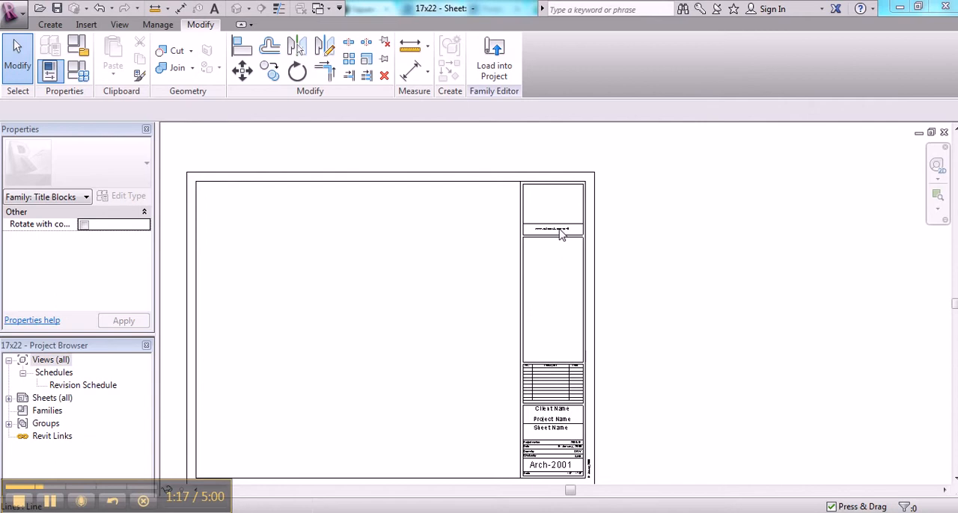
Step: Delete the Autodesk web address text beneath the empty logo box
{"action": "left_click", "coordinate": [557, 234]}
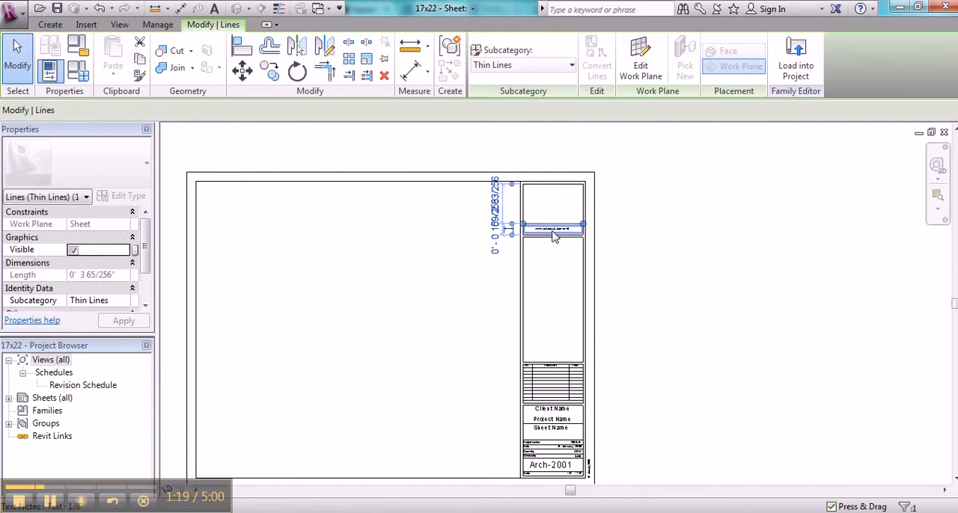
{"action": "left_click", "coordinate": [555, 235]}
{"action": "key", "text": "Delete"}
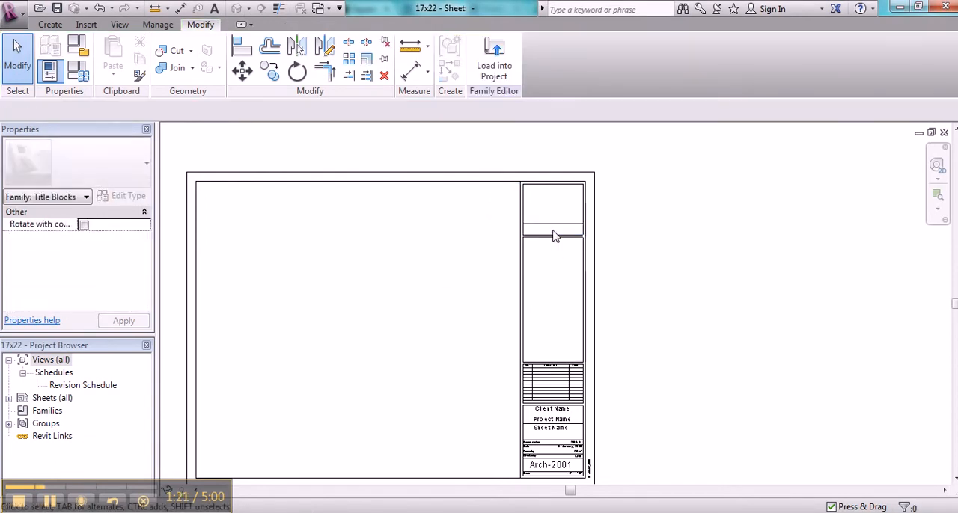
{"action": "left_click", "coordinate": [50, 502]}
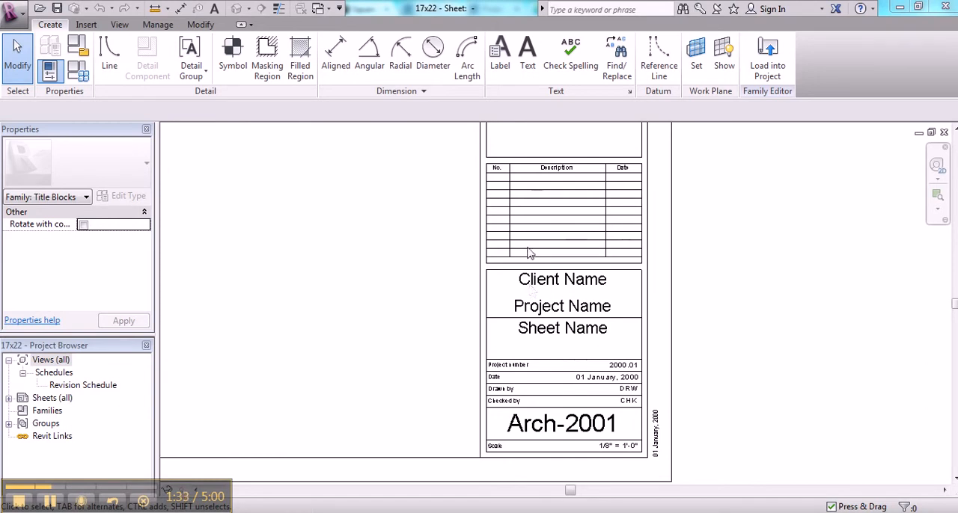
Step: Delete the revision schedule, the two horizontal lines between its box and the consultant box, and the revision box's left edge
{"action": "left_click", "coordinate": [525, 205]}
{"action": "key", "text": "Delete"}
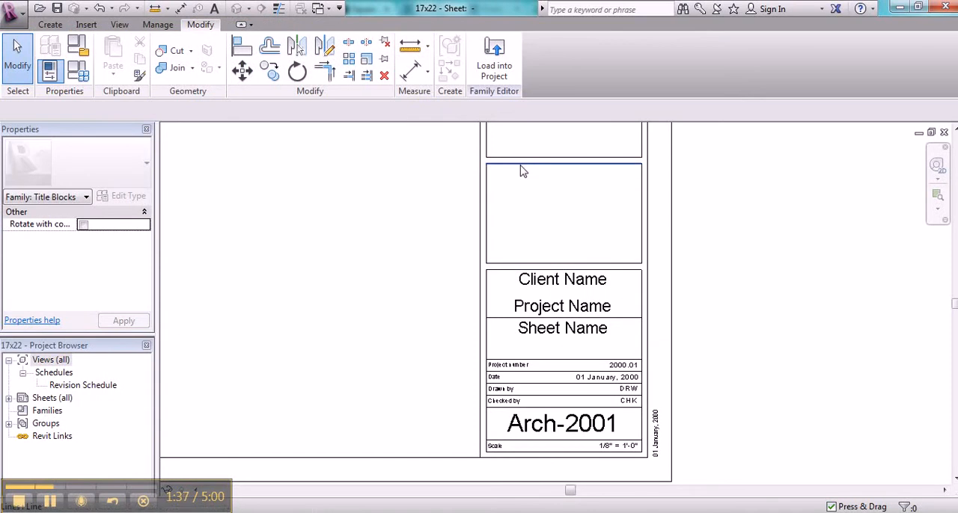
{"action": "left_click", "coordinate": [522, 164]}
{"action": "key", "text": "Delete"}
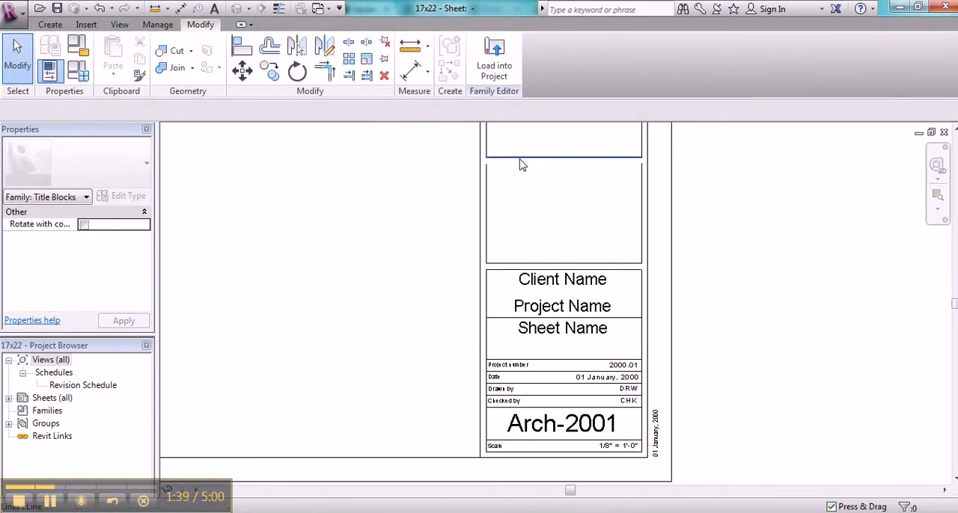
{"action": "left_click", "coordinate": [520, 160]}
{"action": "key", "text": "Delete"}
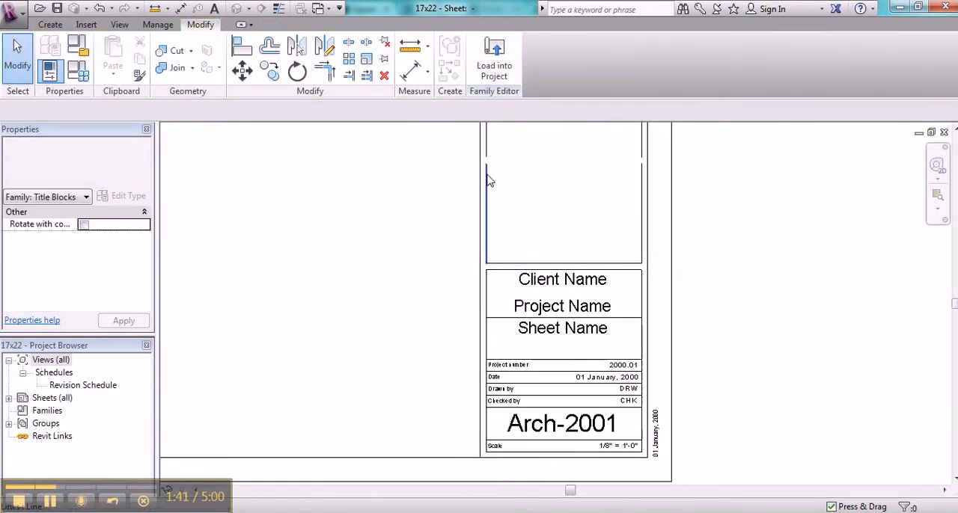
{"action": "left_click", "coordinate": [487, 178]}
{"action": "key", "text": "Delete"}
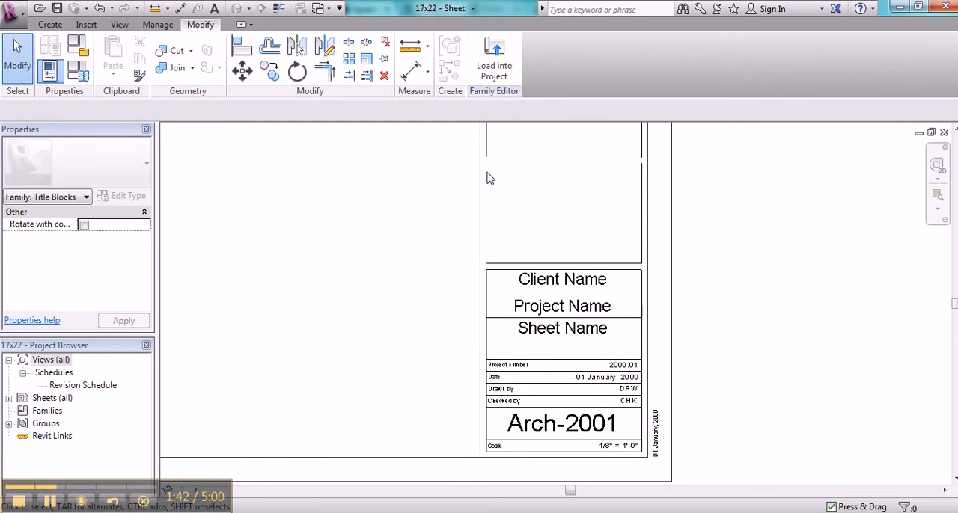
Step: Extend the consultant box's left edge to a corner with the former revision box's bottom line using Trim/Extend to Corner
{"action": "left_click", "coordinate": [326, 72]}
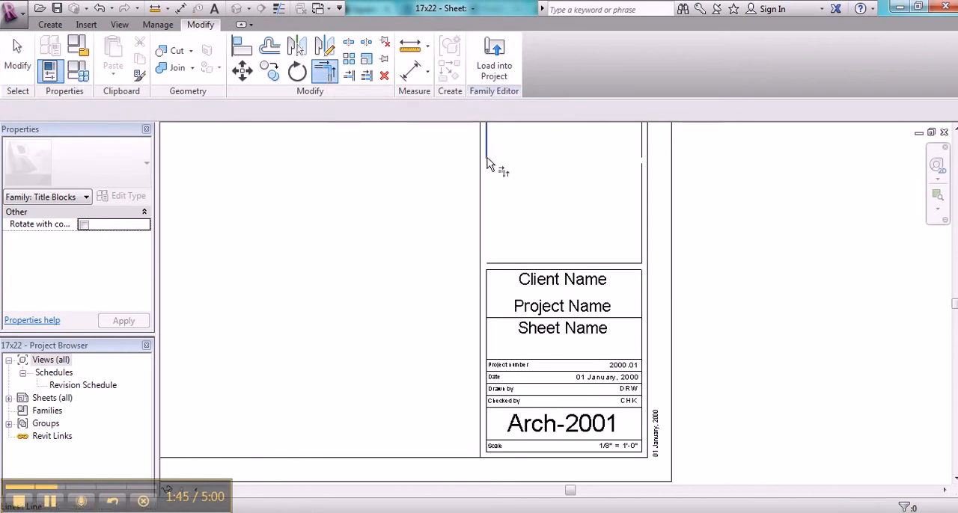
{"action": "left_click", "coordinate": [487, 165]}
{"action": "left_click", "coordinate": [512, 266]}
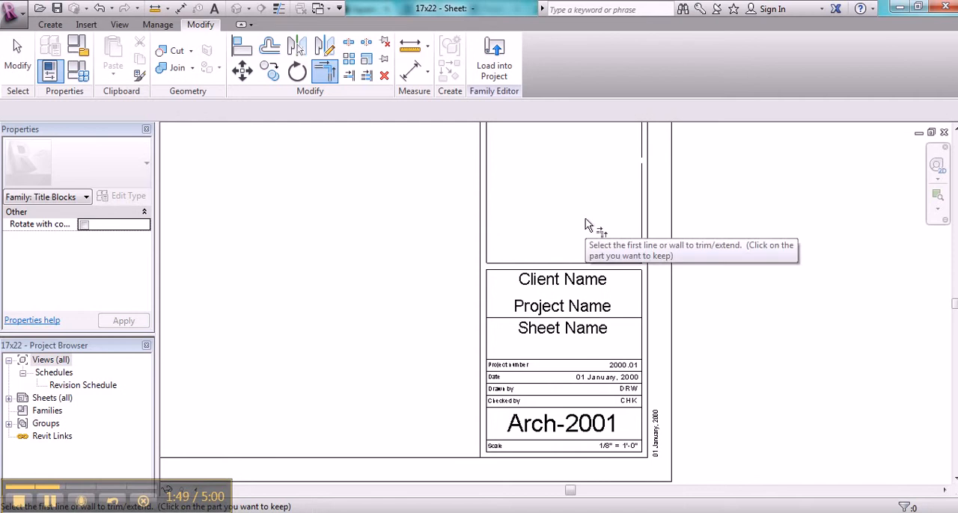
{"action": "key", "text": "Escape"}
{"action": "key", "text": "Escape"}
Step: Delete the revision box's right edge and extend the consultant box's right edge to a corner with the bottom line
{"action": "left_click", "coordinate": [641, 241]}
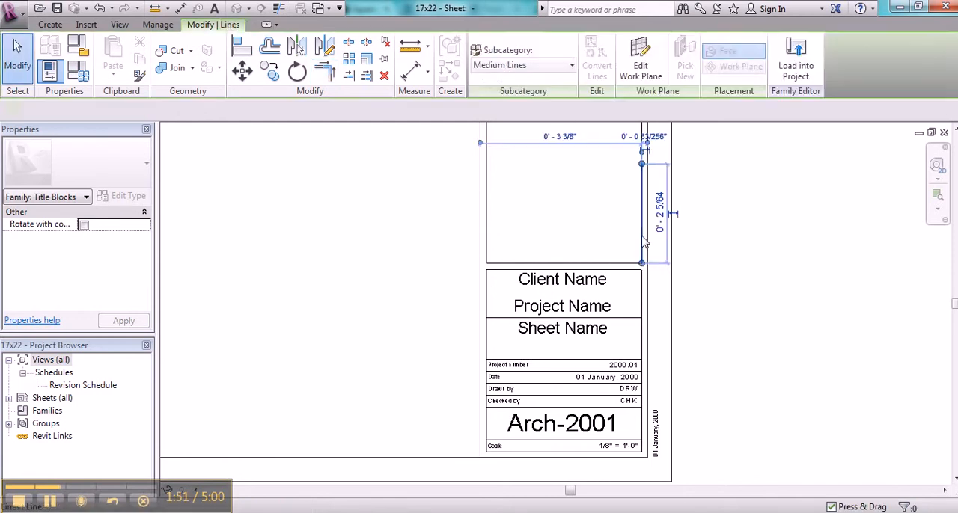
{"action": "key", "text": "Delete"}
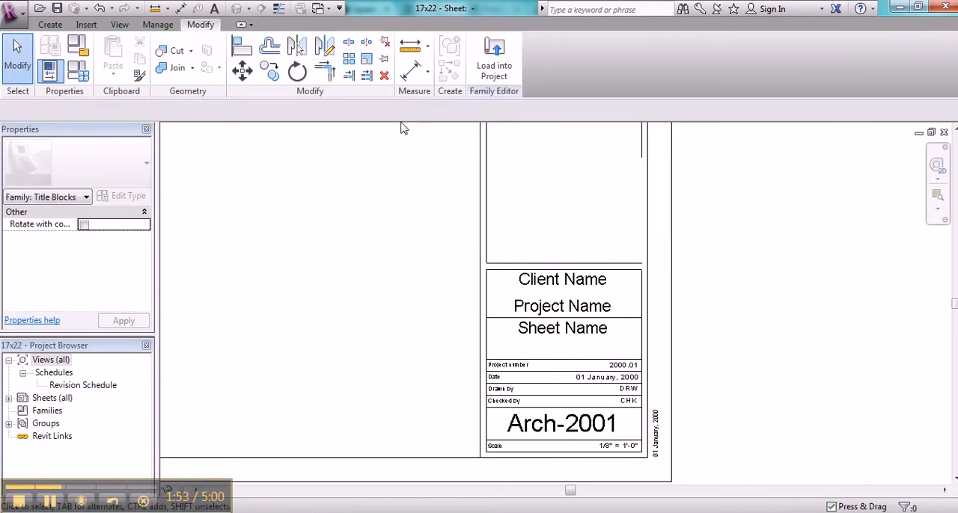
{"action": "left_click", "coordinate": [324, 71]}
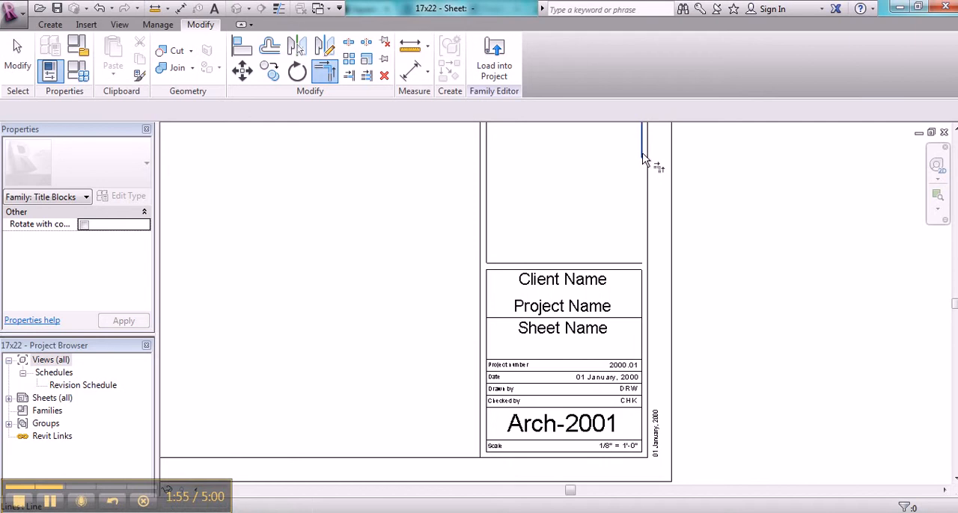
{"action": "left_click", "coordinate": [641, 156]}
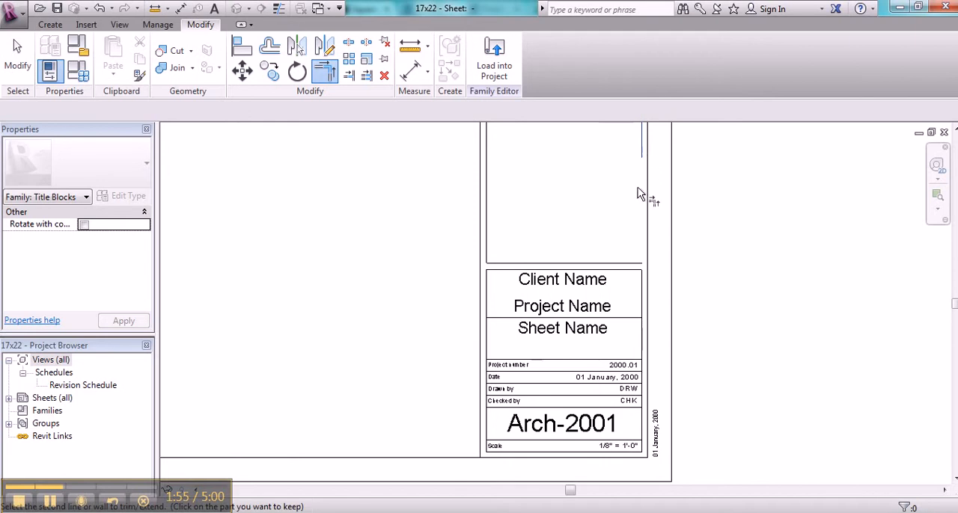
{"action": "left_click", "coordinate": [627, 269]}
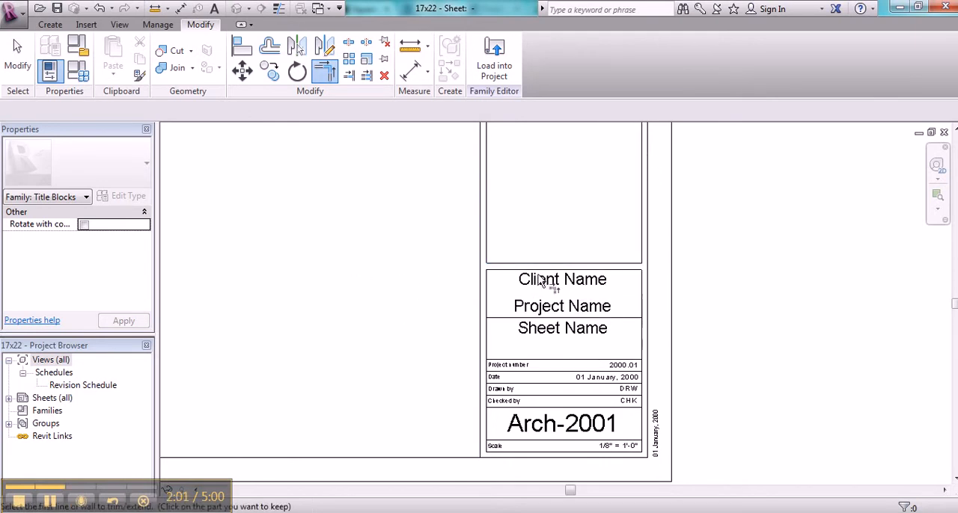
{"action": "key", "text": "Escape"}
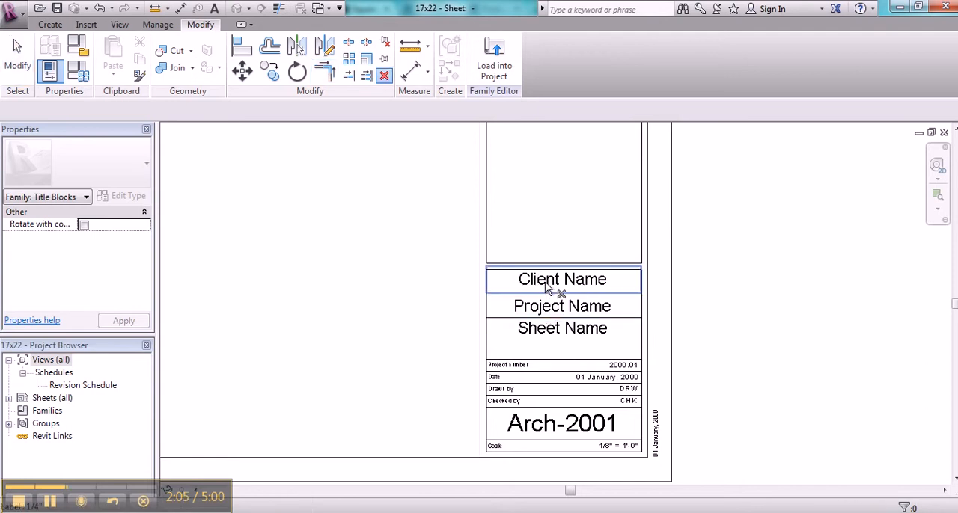
Step: Delete the Client Name label and the Project number caption from the title block
{"action": "left_click", "coordinate": [556, 288]}
{"action": "key", "text": "Delete"}
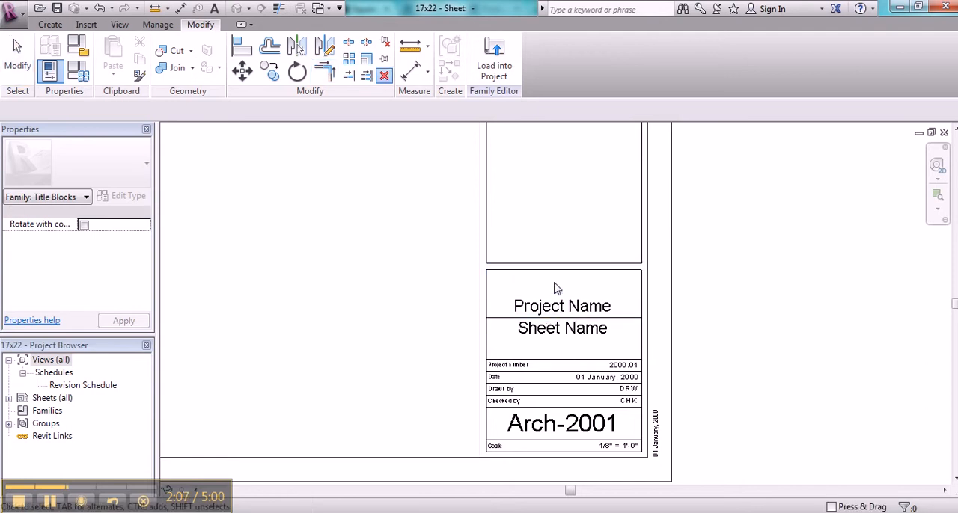
{"action": "left_click", "coordinate": [522, 368]}
{"action": "key", "text": "Delete"}
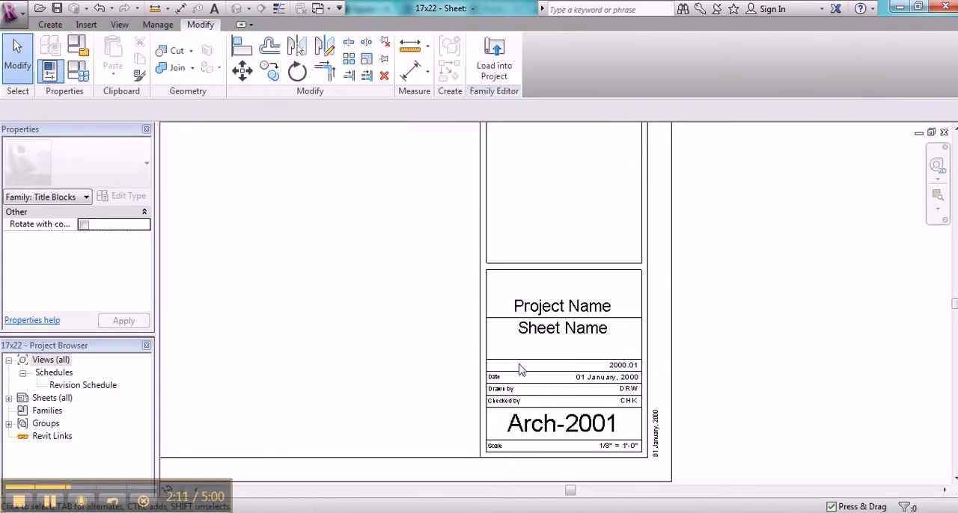
Step: Delete the thin line below the Sheet Name label and the 2000.01 project number label
{"action": "left_click", "coordinate": [627, 371]}
{"action": "key", "text": "Escape"}
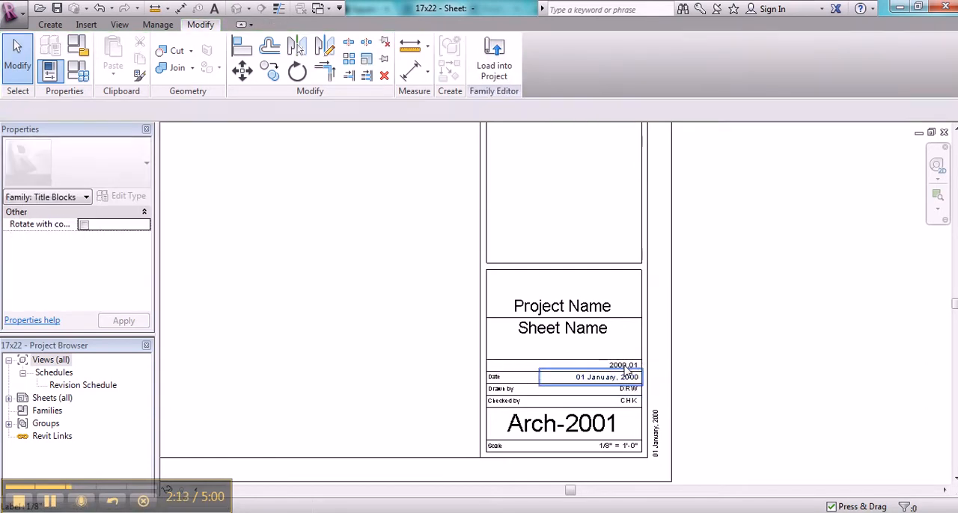
{"action": "left_click", "coordinate": [621, 365]}
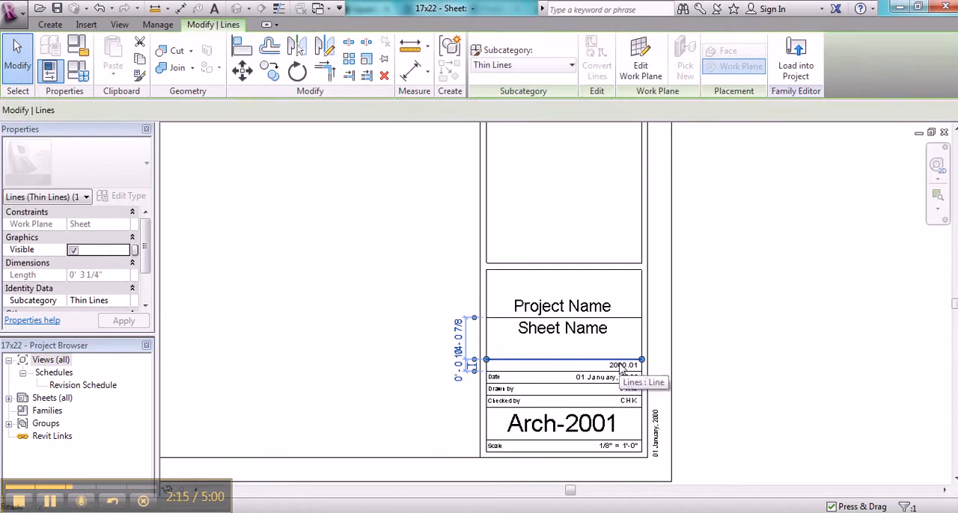
{"action": "key", "text": "Escape"}
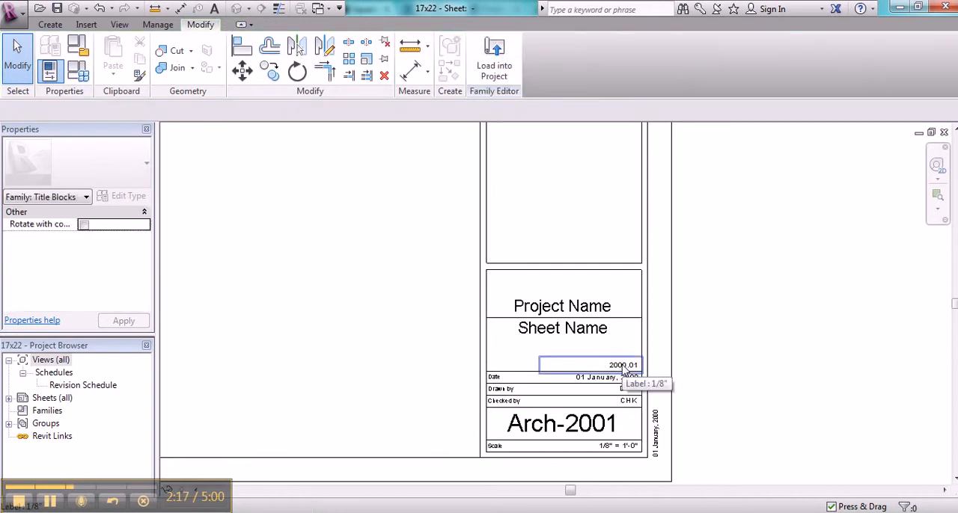
{"action": "left_click", "coordinate": [622, 366]}
{"action": "key", "text": "Delete"}
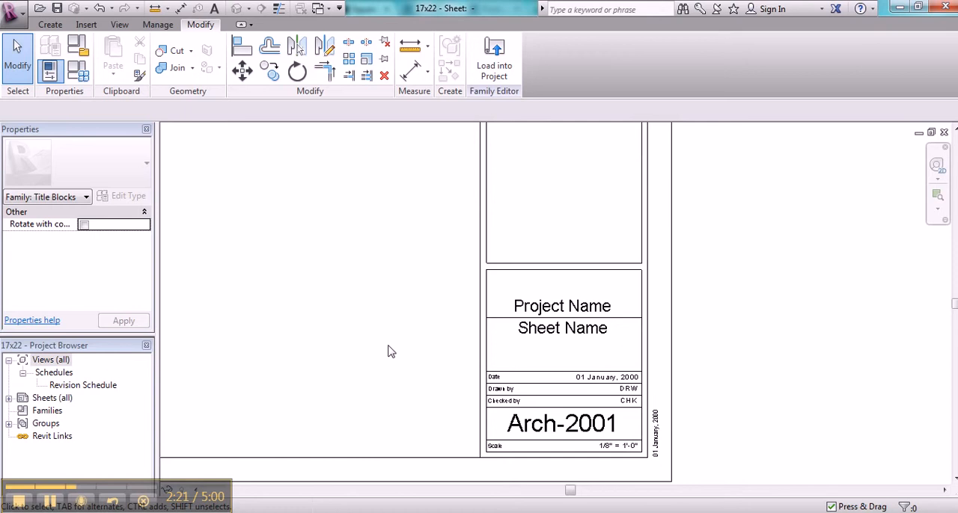
{"action": "right_click", "coordinate": [394, 237]}
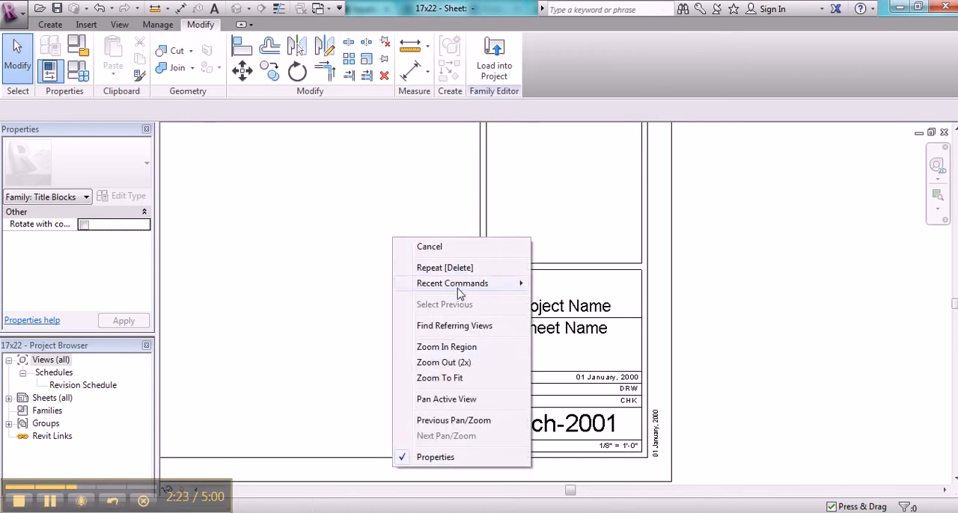
{"action": "left_click", "coordinate": [444, 363]}
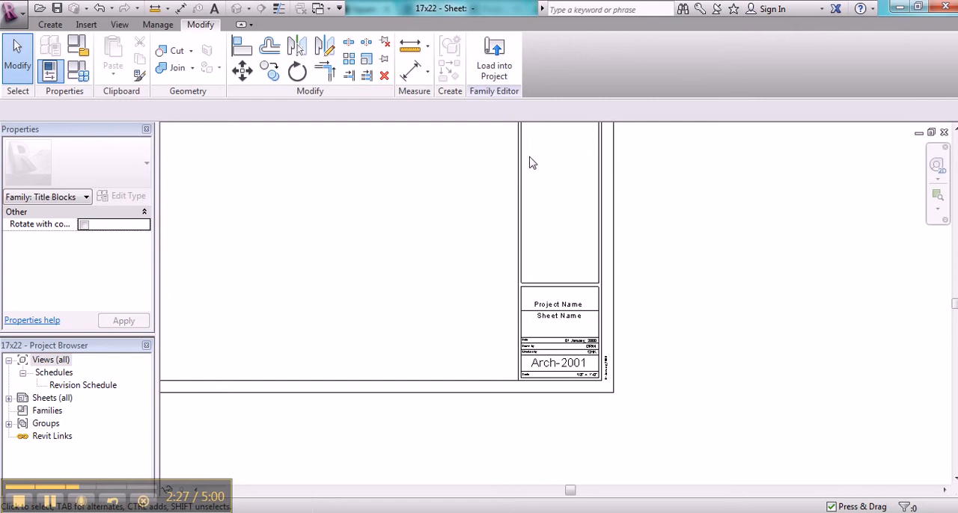
{"action": "left_click", "coordinate": [51, 25]}
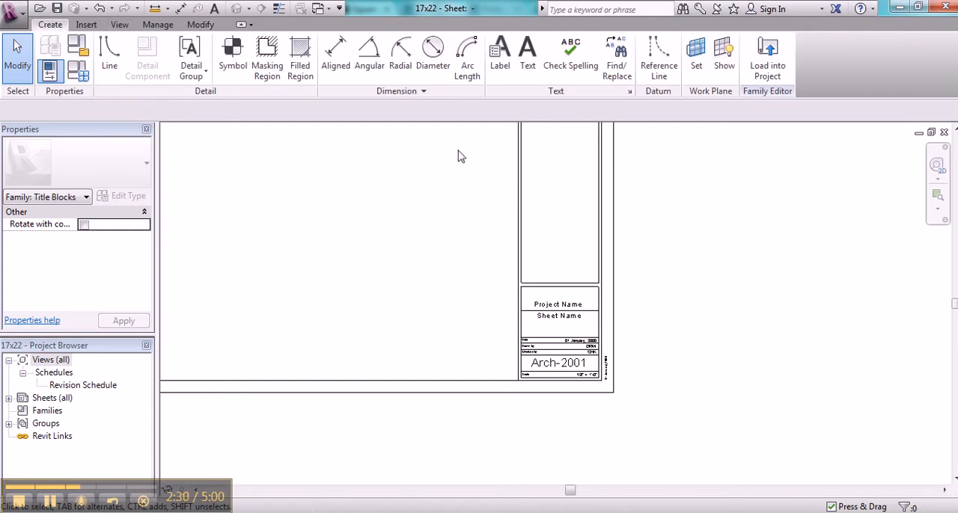
{"action": "left_click", "coordinate": [500, 68]}
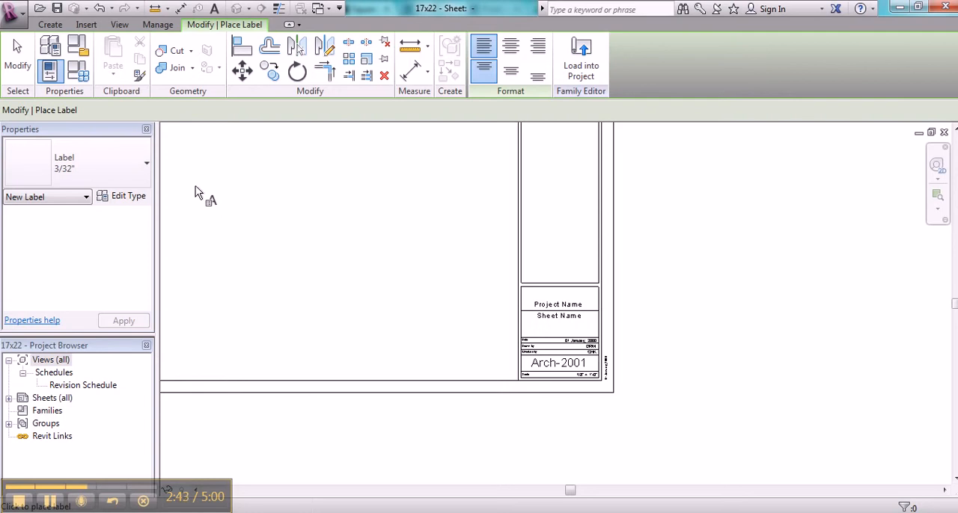
{"action": "left_click", "coordinate": [51, 504]}
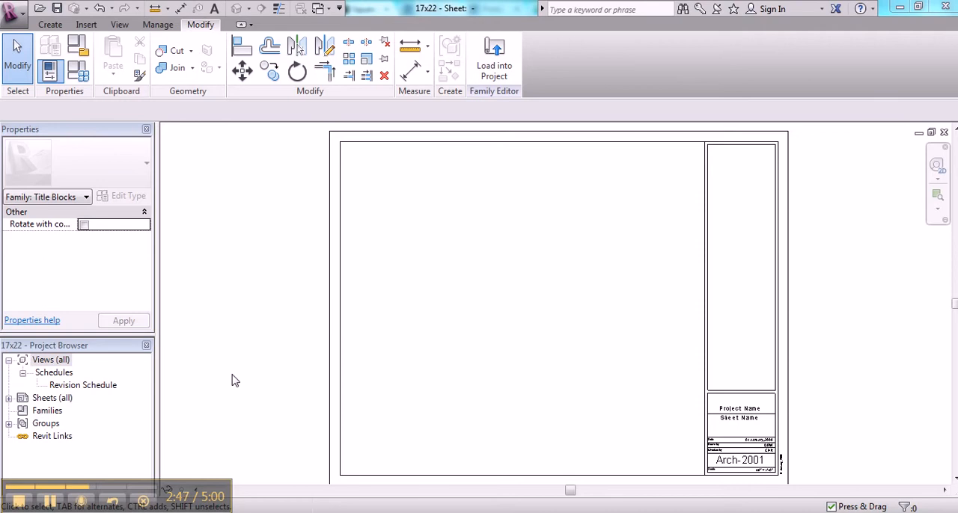
Step: Save the 17x22 title block family and close it
{"action": "left_click", "coordinate": [15, 10]}
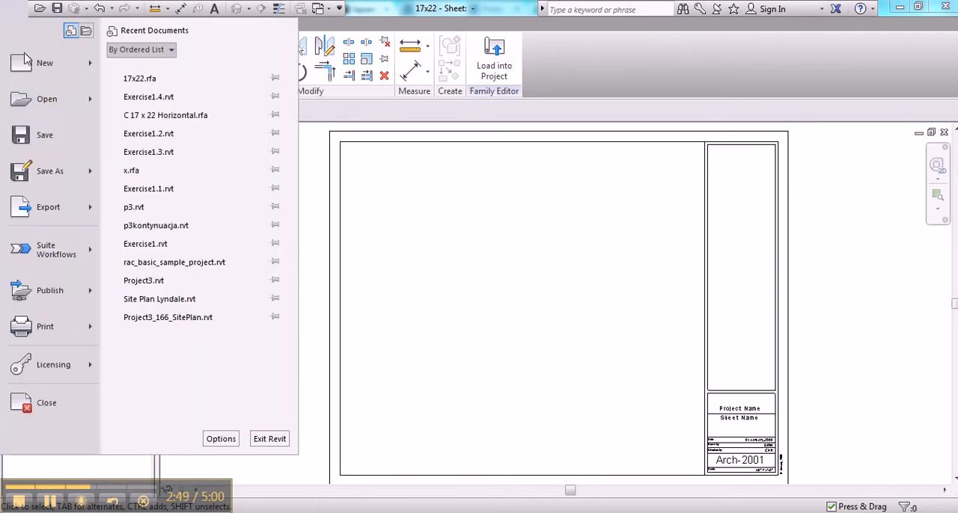
{"action": "left_click", "coordinate": [50, 145]}
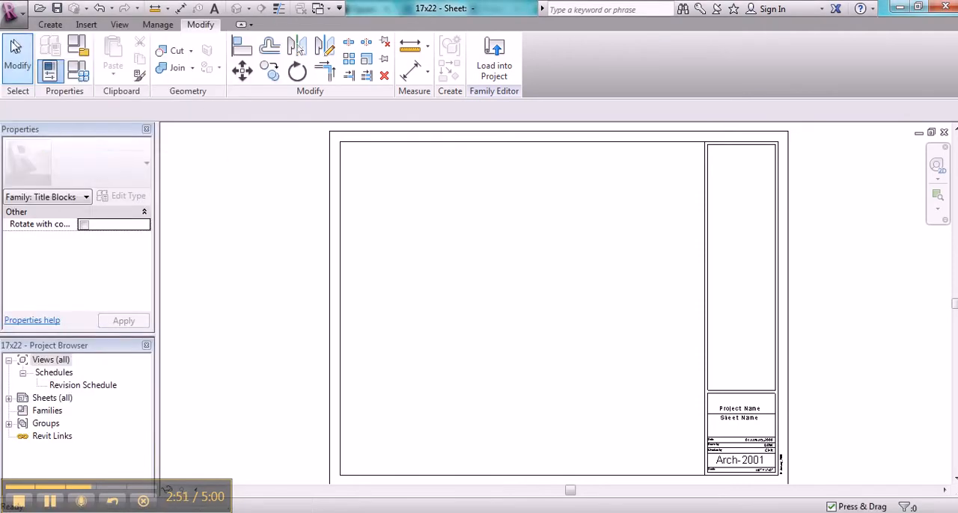
{"action": "left_click", "coordinate": [12, 11]}
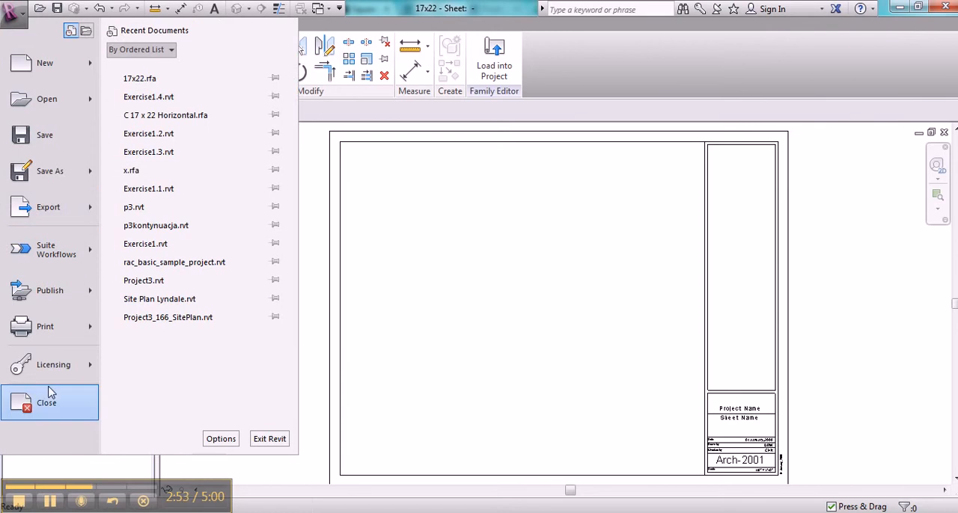
{"action": "left_click", "coordinate": [46, 405]}
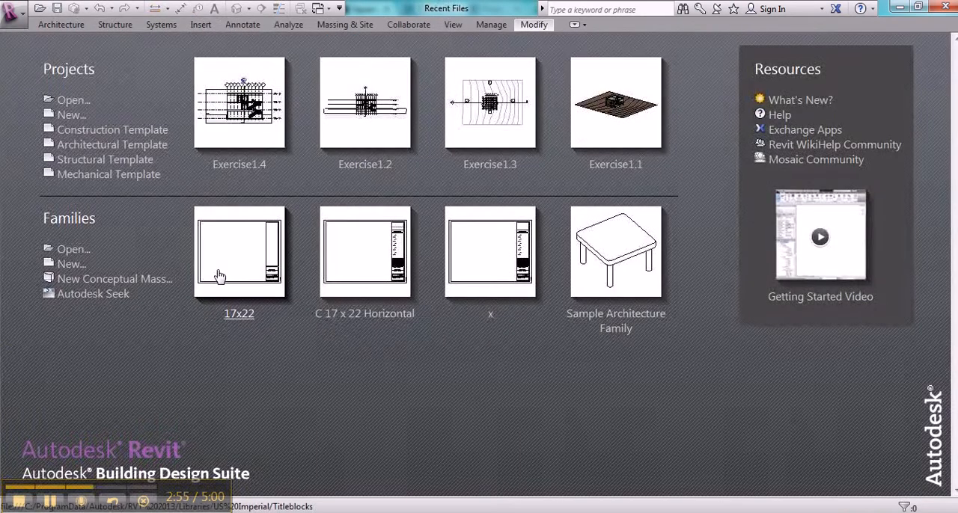
Step: Open the Exercise1.4 project and create a new sheet with the 17x22 title block reloaded from the Titleblocks folder, overwriting the existing version
{"action": "left_click", "coordinate": [217, 121]}
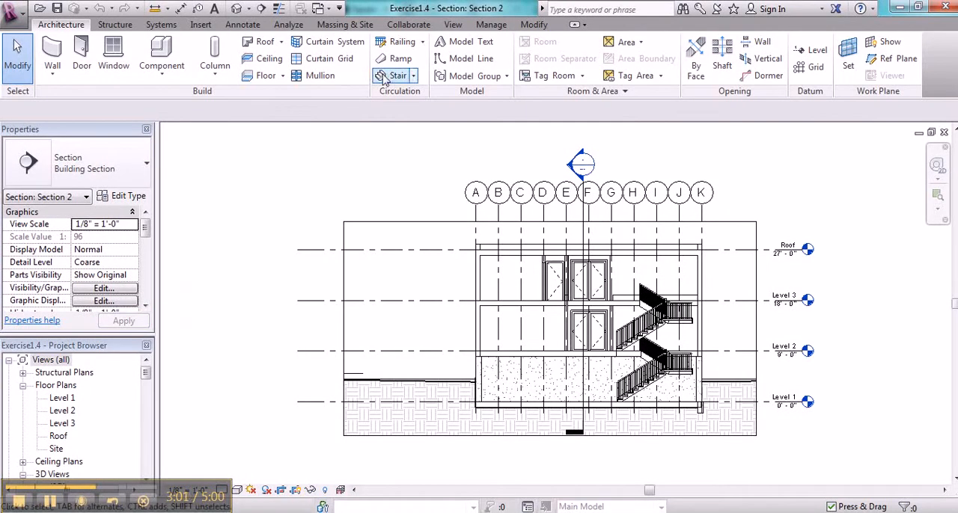
{"action": "left_click", "coordinate": [454, 27]}
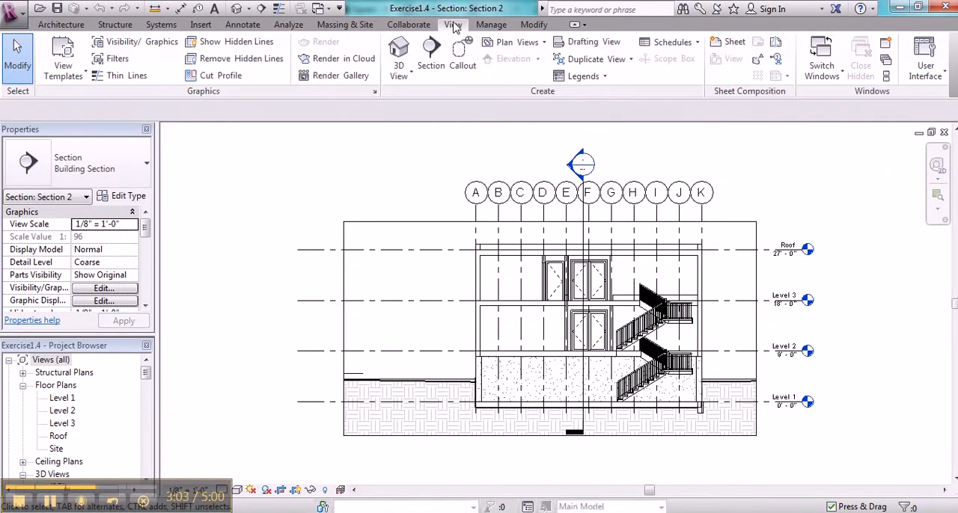
{"action": "left_click", "coordinate": [723, 44]}
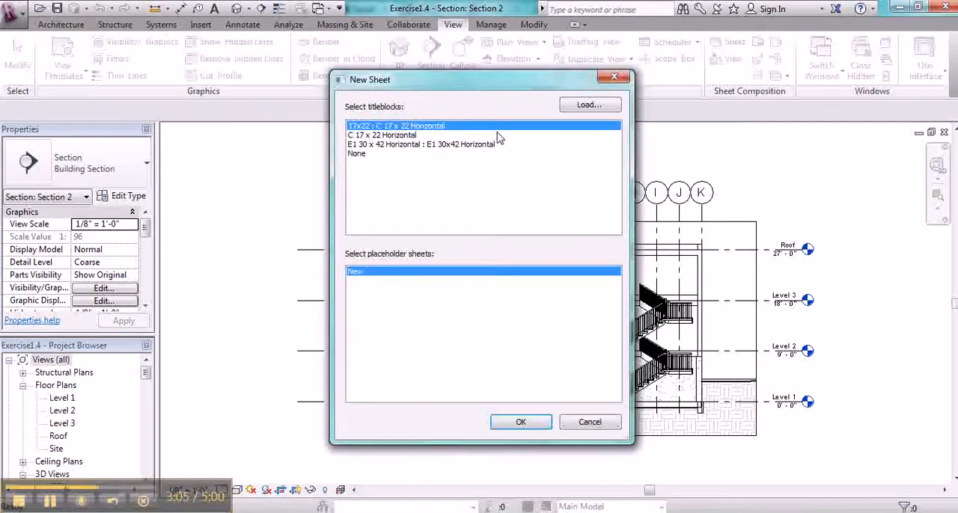
{"action": "left_click", "coordinate": [565, 106]}
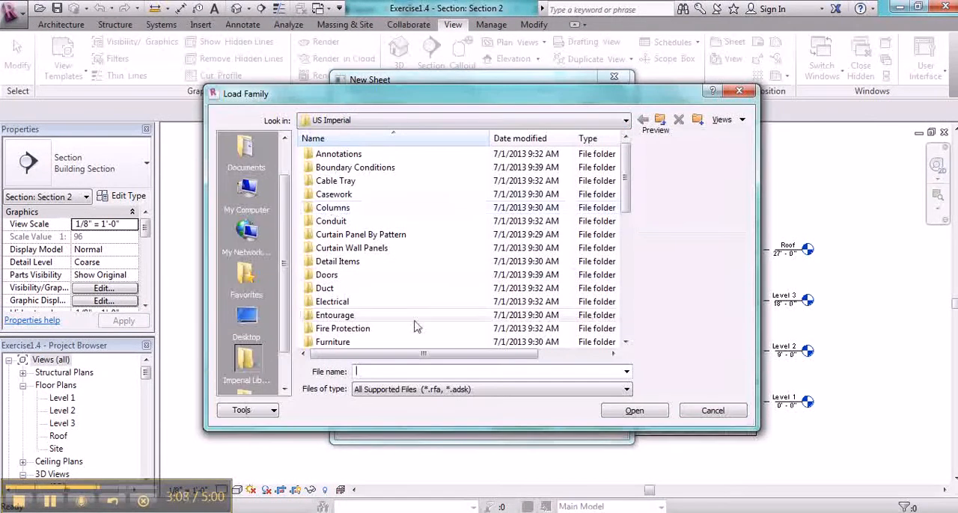
{"action": "left_click", "coordinate": [626, 336]}
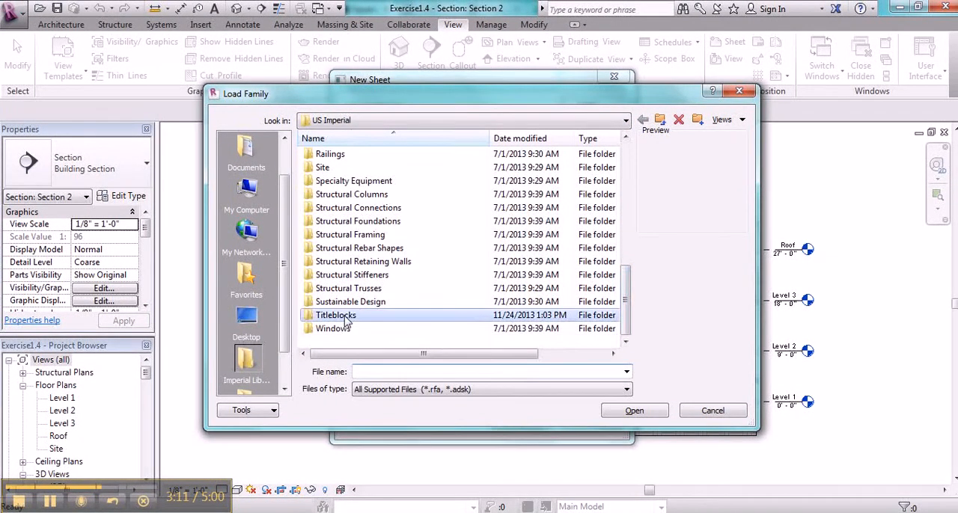
{"action": "double_click", "coordinate": [346, 317]}
{"action": "left_click", "coordinate": [326, 182]}
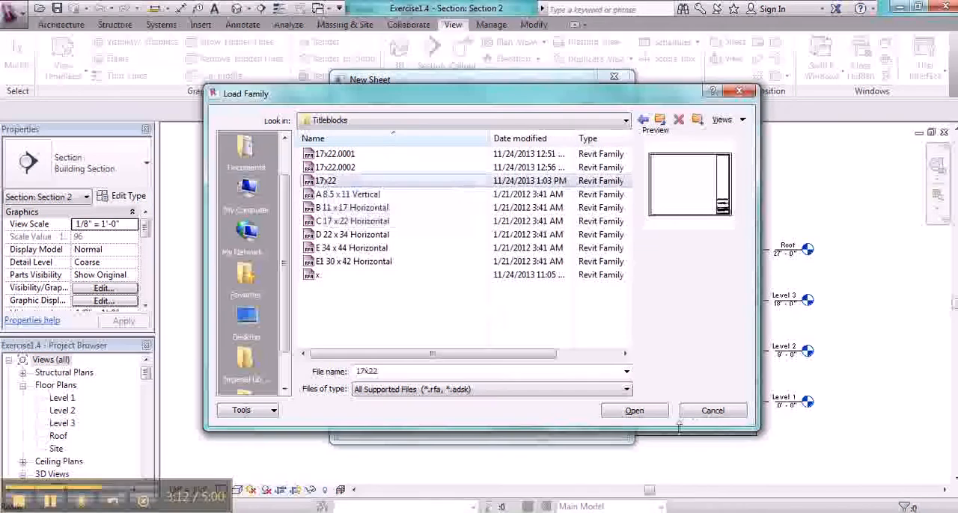
{"action": "left_click", "coordinate": [652, 412]}
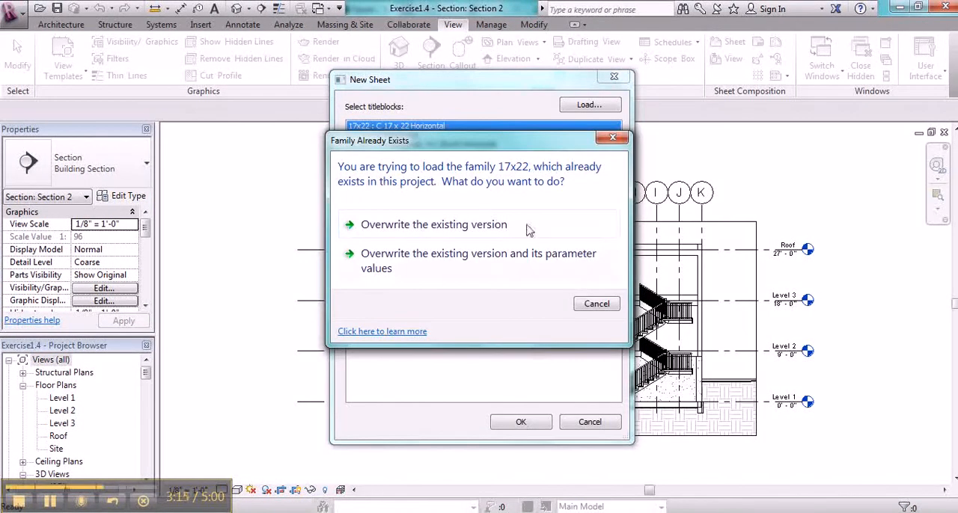
{"action": "left_click", "coordinate": [452, 226]}
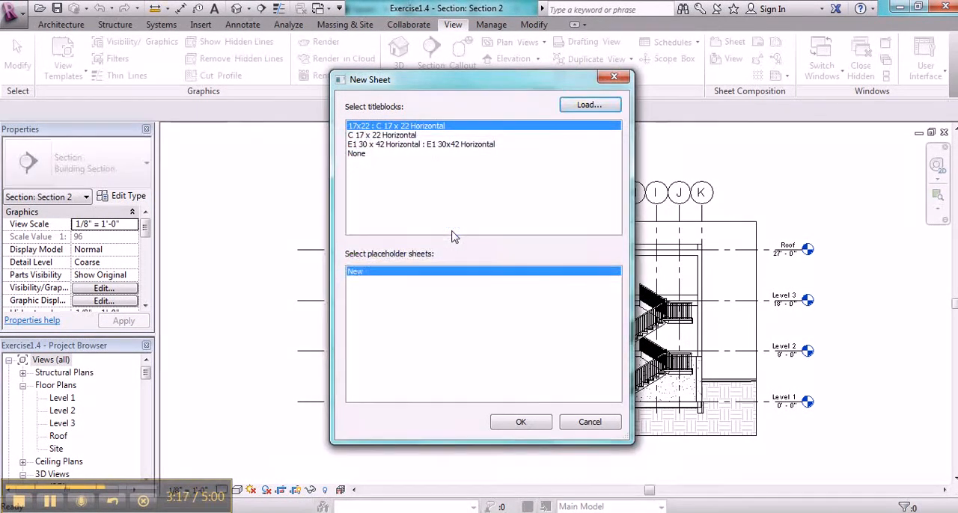
{"action": "left_click", "coordinate": [514, 424]}
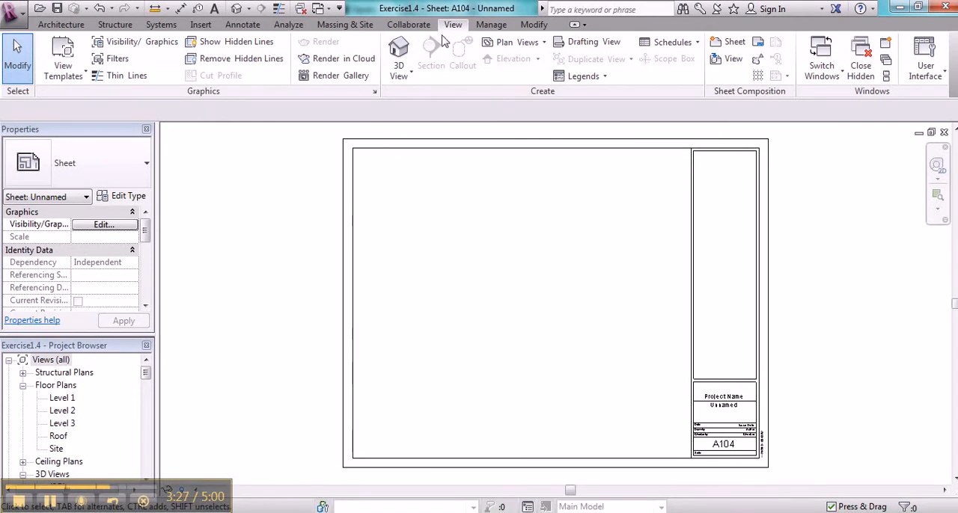
Step: Set the Project Name to House in the project information
{"action": "left_click", "coordinate": [490, 25]}
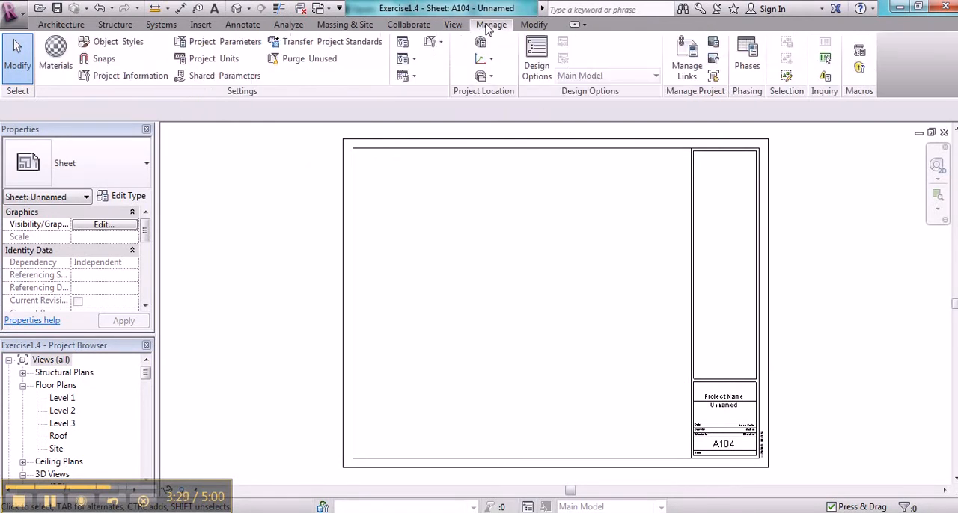
{"action": "left_click", "coordinate": [117, 81]}
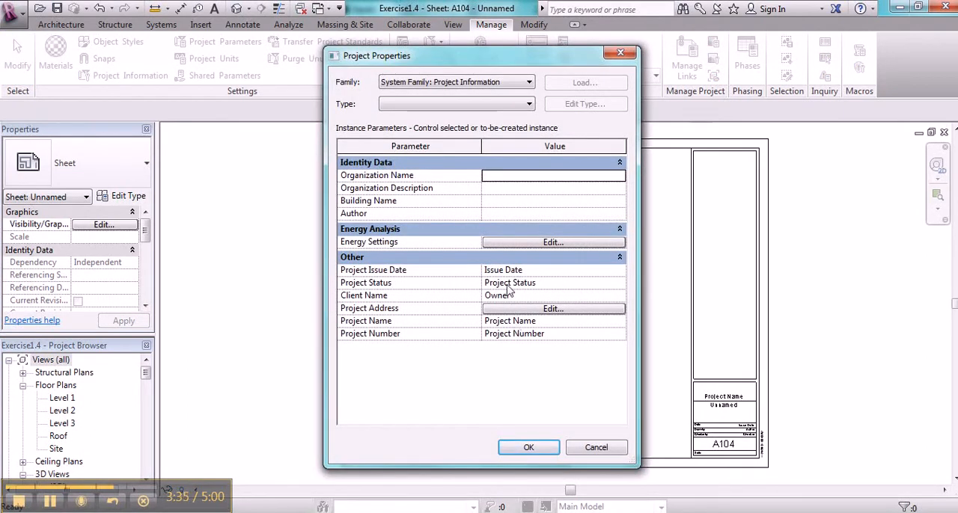
{"action": "left_click", "coordinate": [506, 321]}
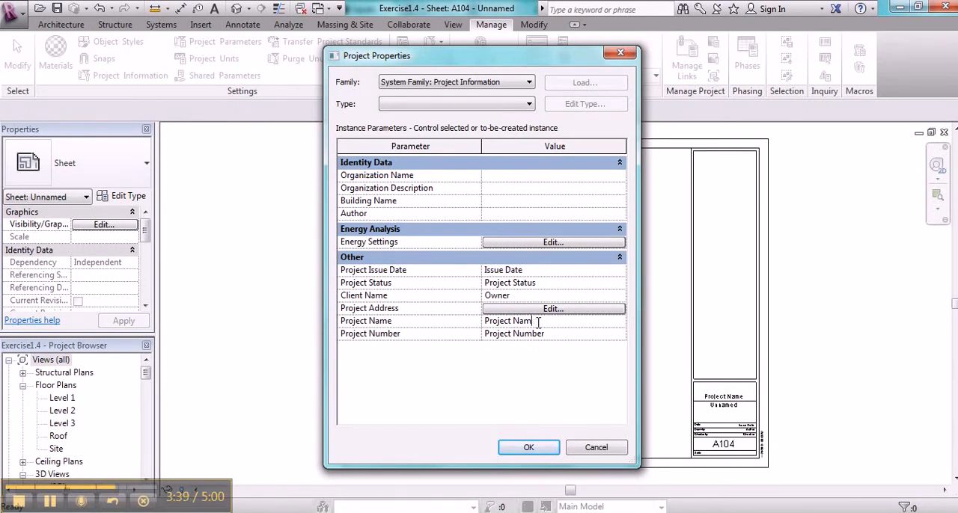
{"action": "key", "text": "BackSpace"}
{"action": "key", "text": "BackSpace"}
{"action": "key", "text": "BackSpace"}
{"action": "key", "text": "BackSpace"}
{"action": "left_click", "coordinate": [529, 447]}
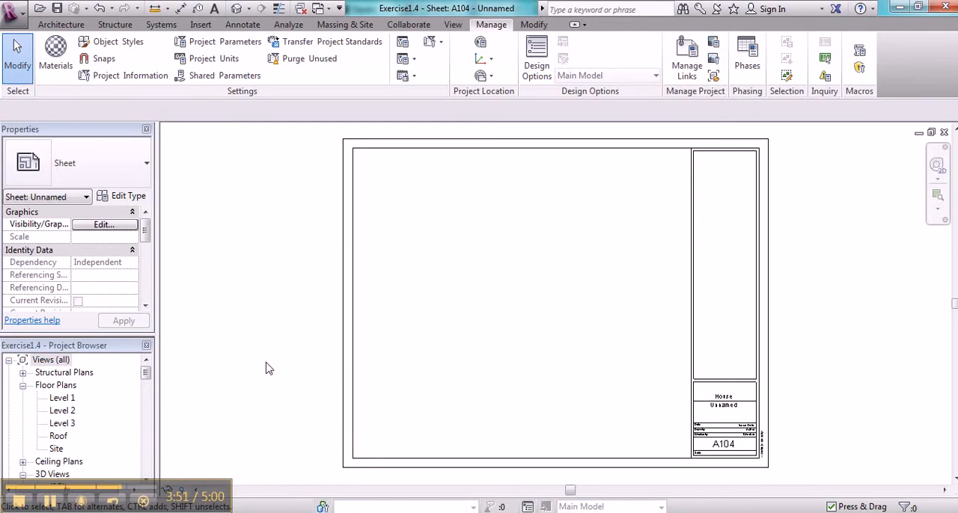
Step: View the Level 1 floor plan and reopen sheet A104
{"action": "double_click", "coordinate": [63, 399]}
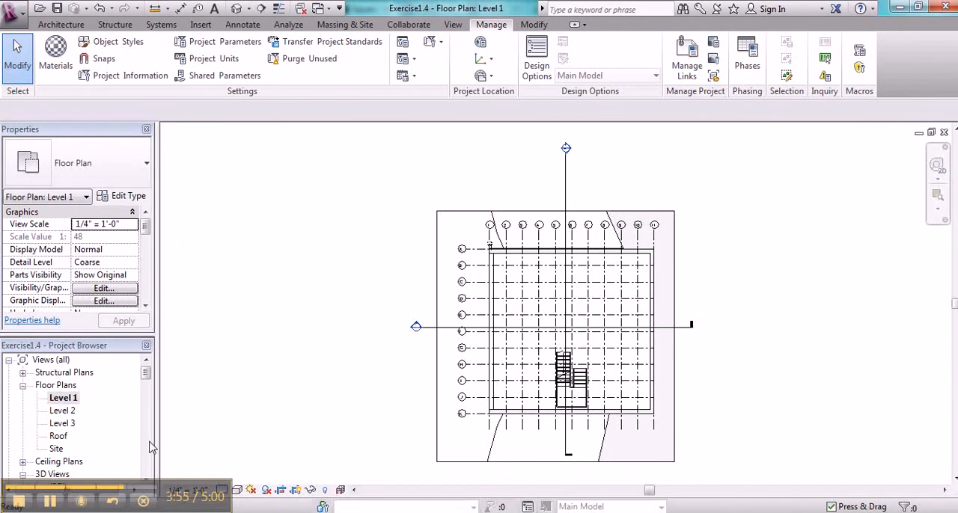
{"action": "scroll", "coordinate": [150, 447], "scroll_direction": "down", "scroll_amount": 3}
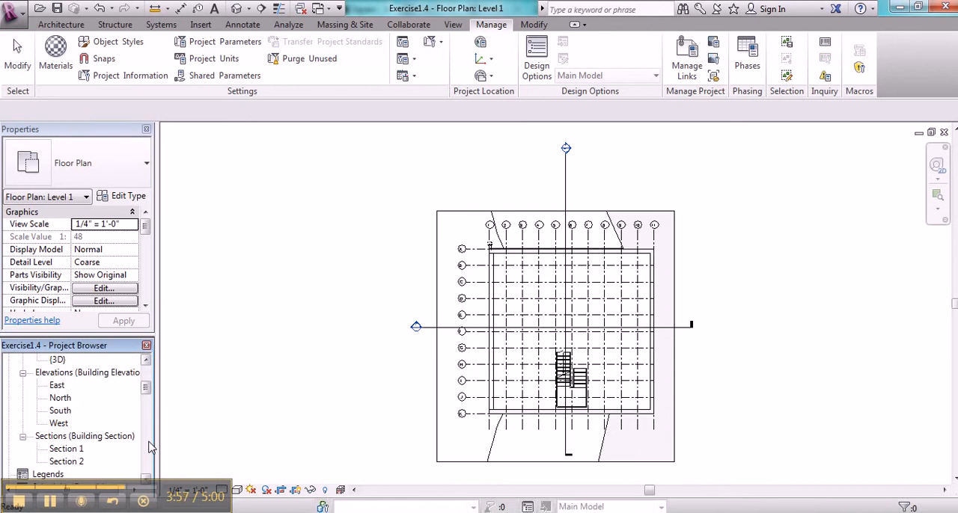
{"action": "scroll", "coordinate": [150, 447], "scroll_direction": "down", "scroll_amount": 3}
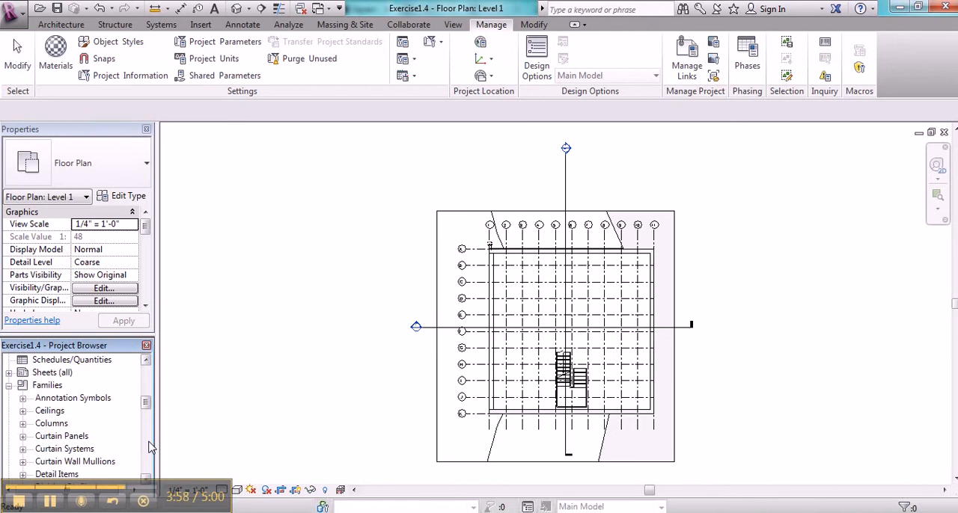
{"action": "left_click", "coordinate": [9, 373]}
{"action": "double_click", "coordinate": [48, 384]}
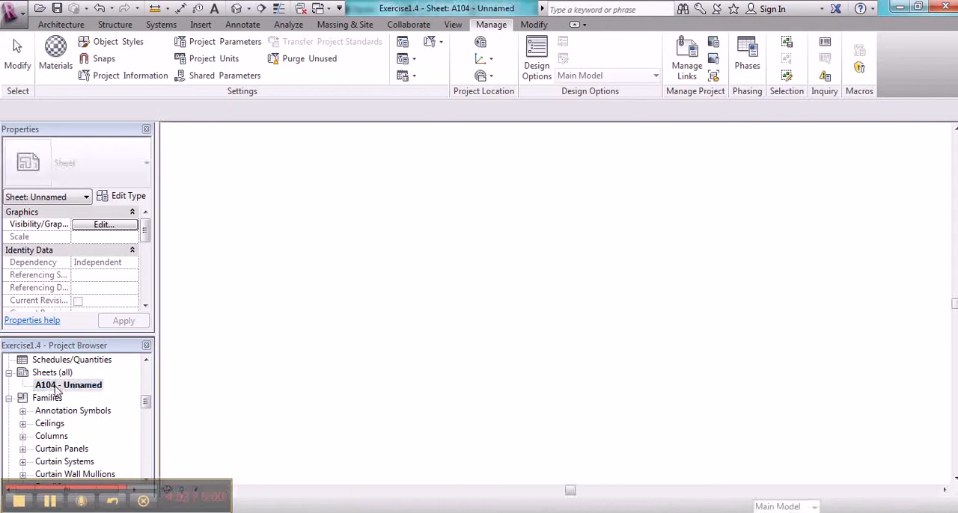
Step: Place the Level 1 floor plan on sheet A104, centred in the drawing area beside the title block, and deselect it
{"action": "scroll", "coordinate": [146, 379], "scroll_direction": "up", "scroll_amount": 6}
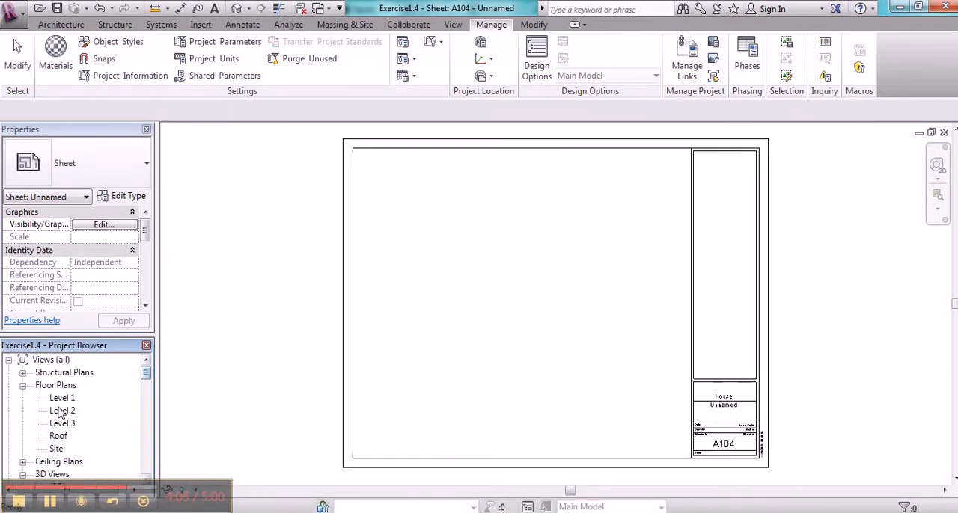
{"action": "left_click", "coordinate": [57, 399]}
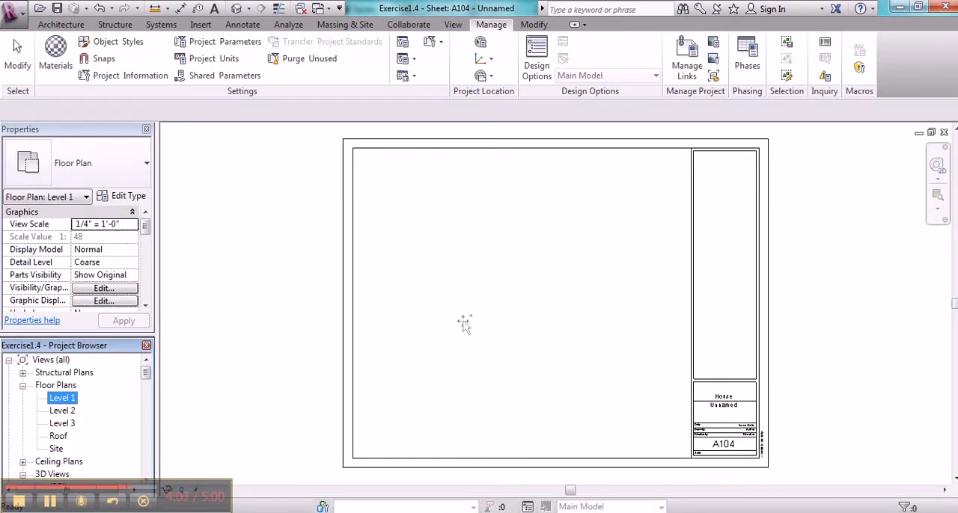
{"action": "left_click_drag", "start_coordinate": [528, 322], "coordinate": [532, 303]}
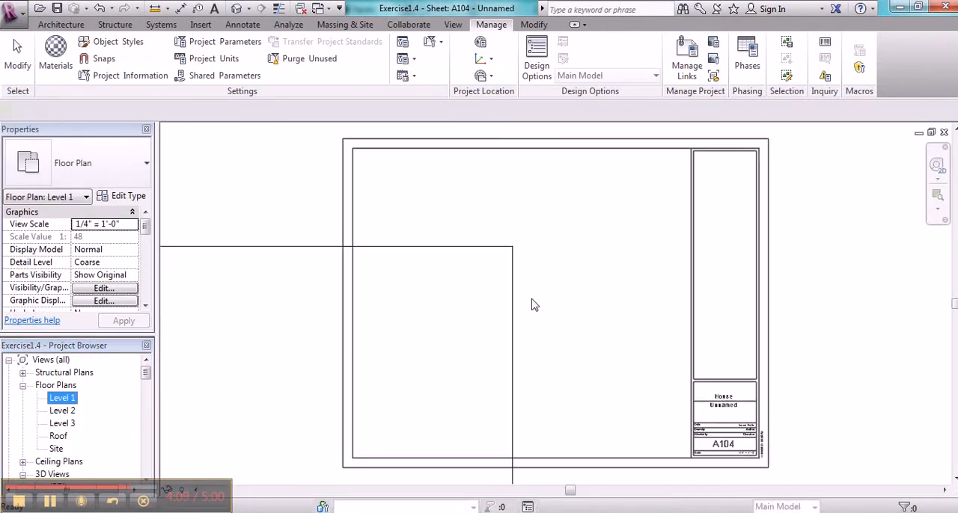
{"action": "left_click", "coordinate": [532, 311]}
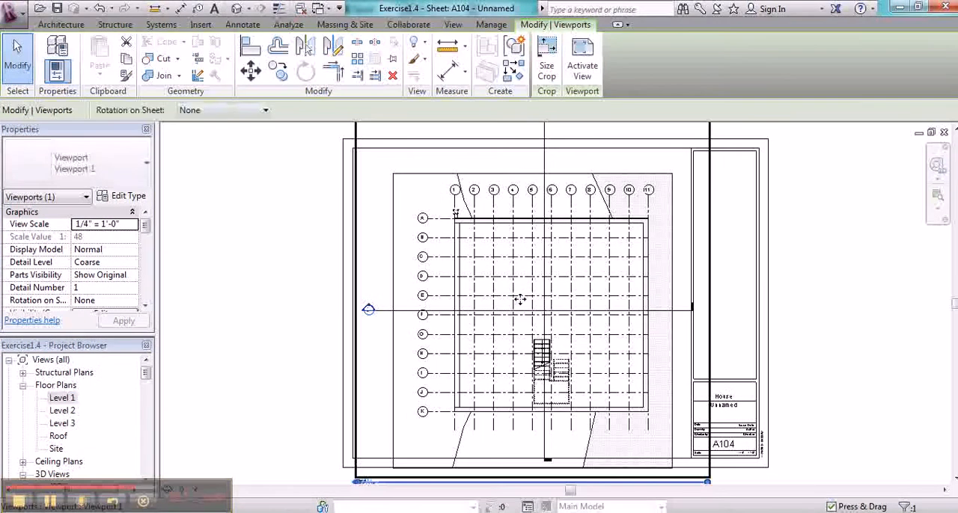
{"action": "left_click", "coordinate": [292, 284]}
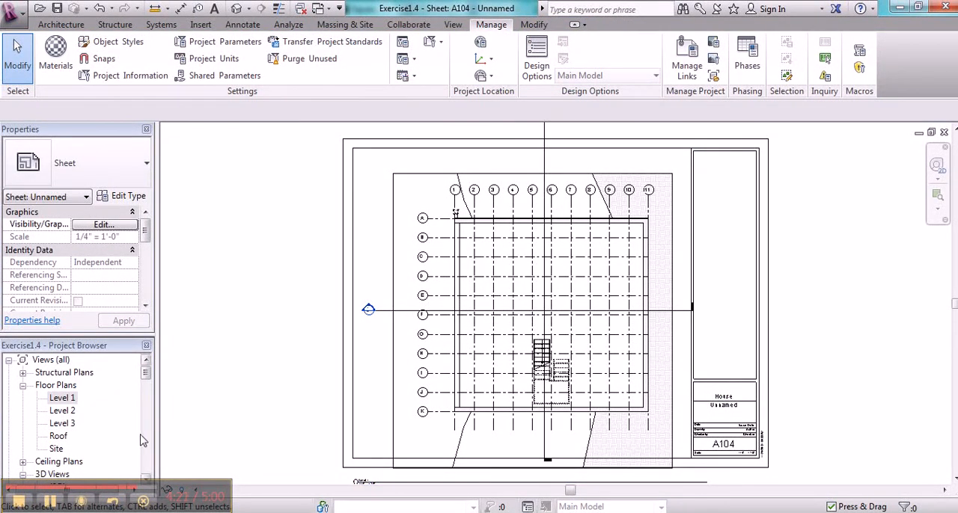
Step: Activate the Level 1 floor plan viewport on sheet A104 so the plan can be edited from the sheet
{"action": "left_click", "coordinate": [51, 502]}
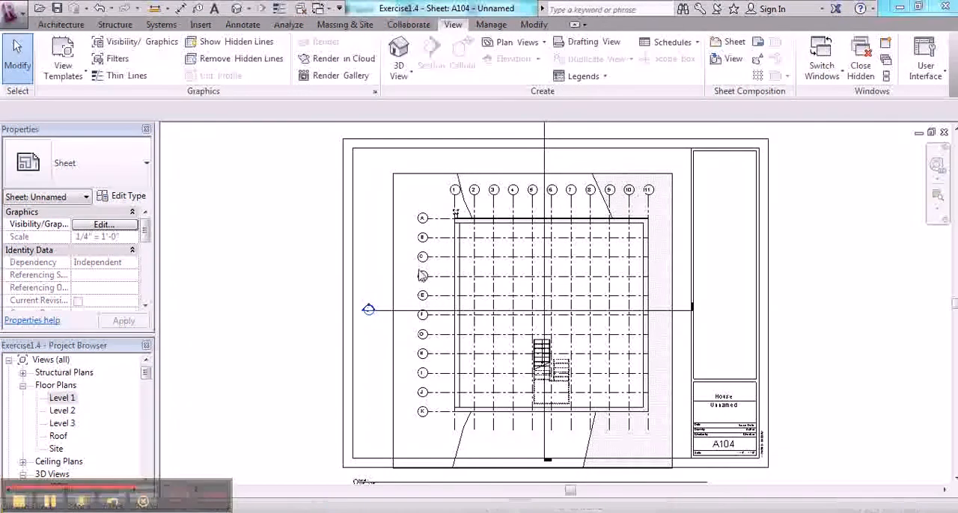
{"action": "left_click", "coordinate": [422, 276]}
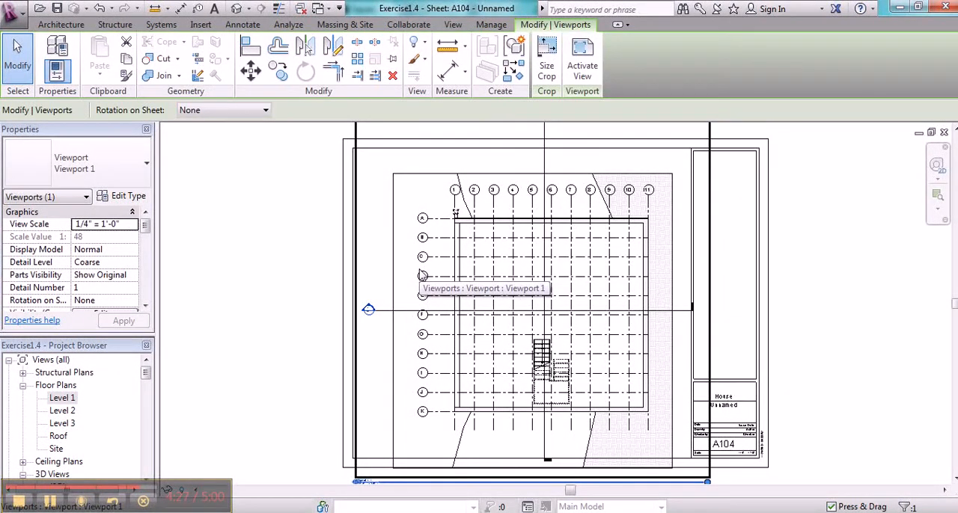
{"action": "left_click", "coordinate": [582, 71]}
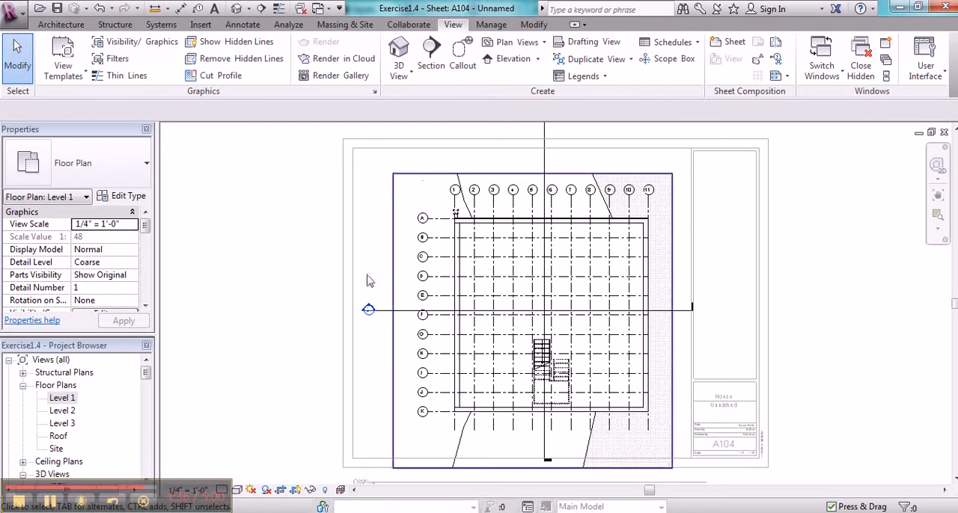
Step: Deactivate the Level 1 floor plan view to return to sheet A104, and select its viewport
{"action": "right_click", "coordinate": [410, 248]}
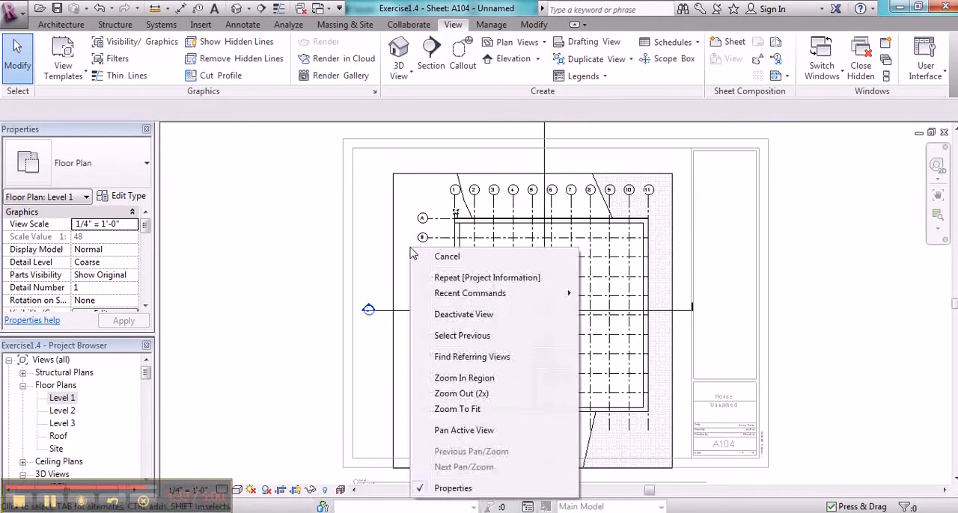
{"action": "left_click", "coordinate": [463, 315]}
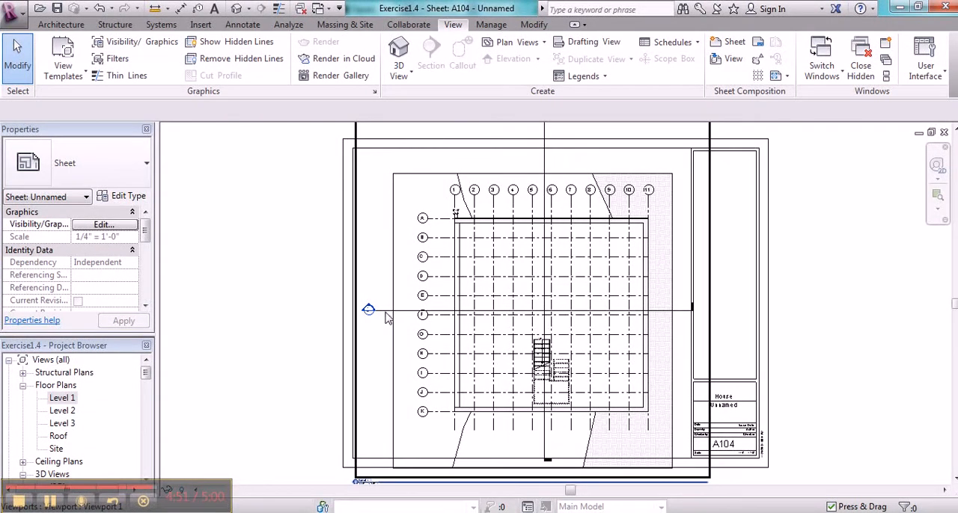
{"action": "left_click", "coordinate": [386, 318]}
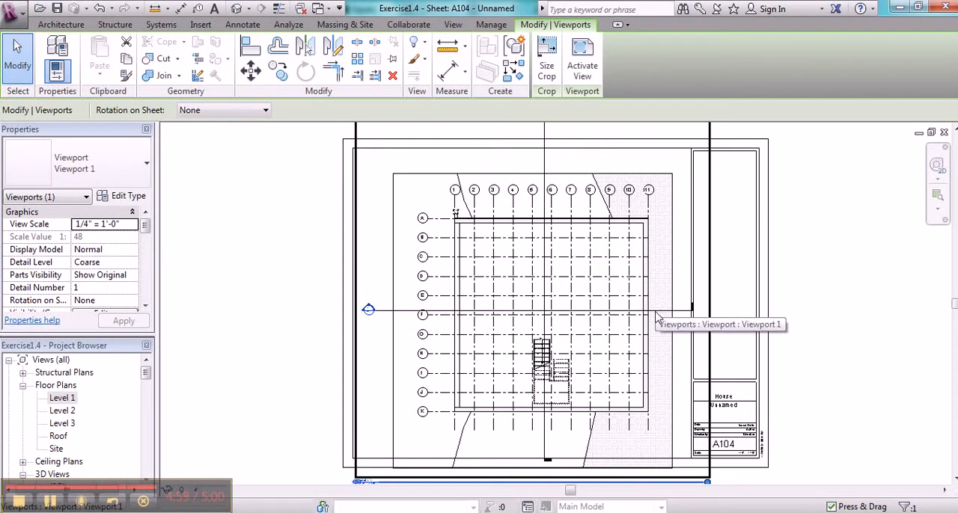
{"action": "left_click", "coordinate": [705, 332]}
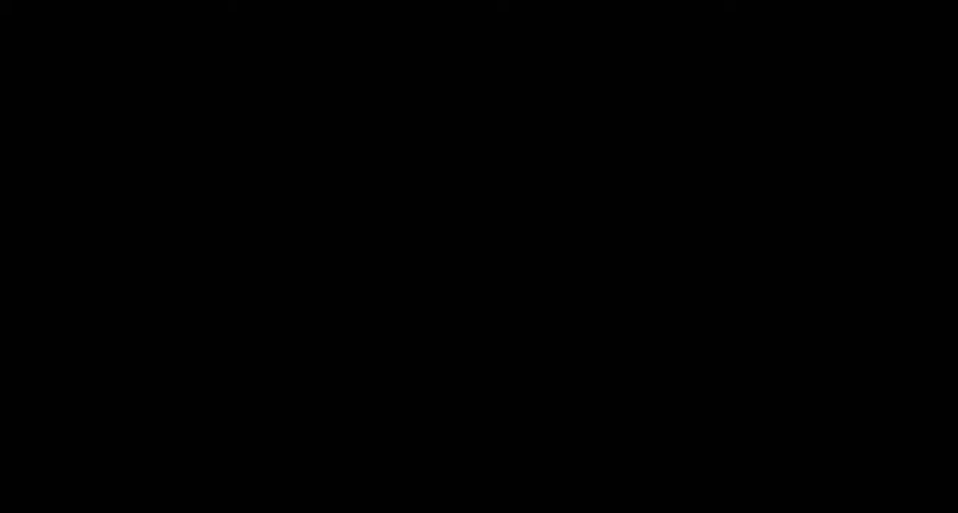